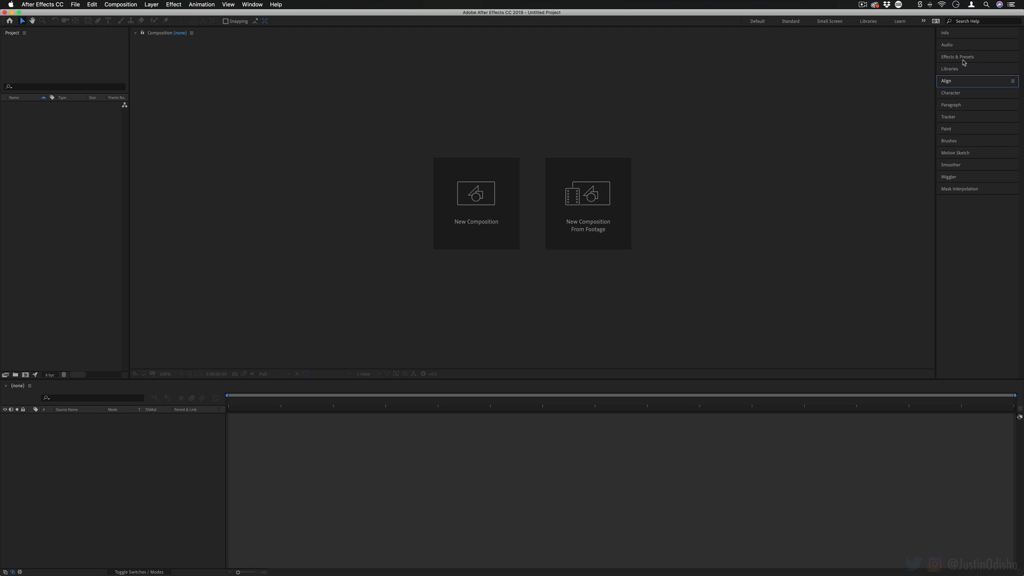
Step: Set up Comp 1 with the HDTV 1080 29.97 preset and a 0;00;15;00 duration
left_click(476, 210)
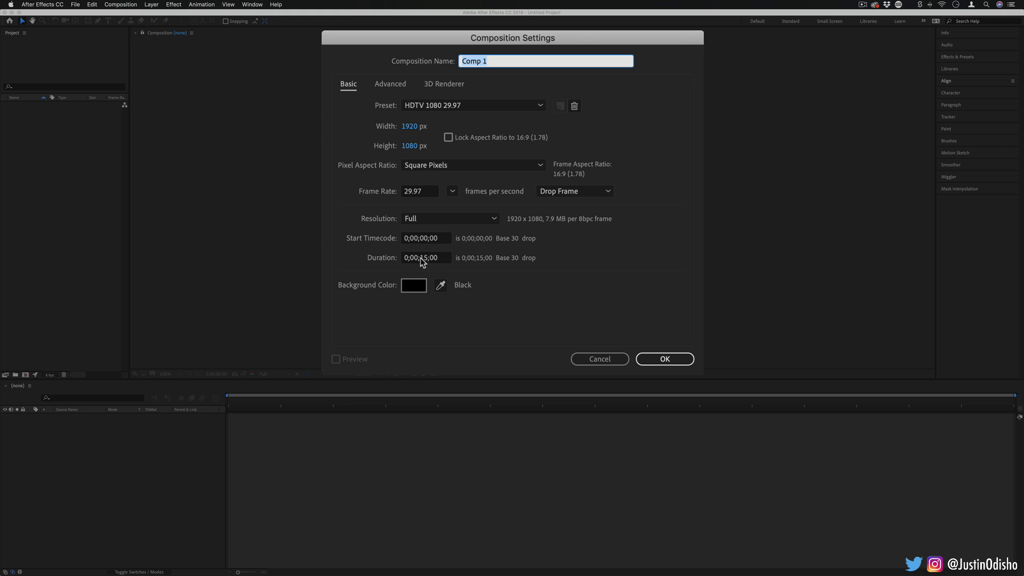
left_click(422, 258)
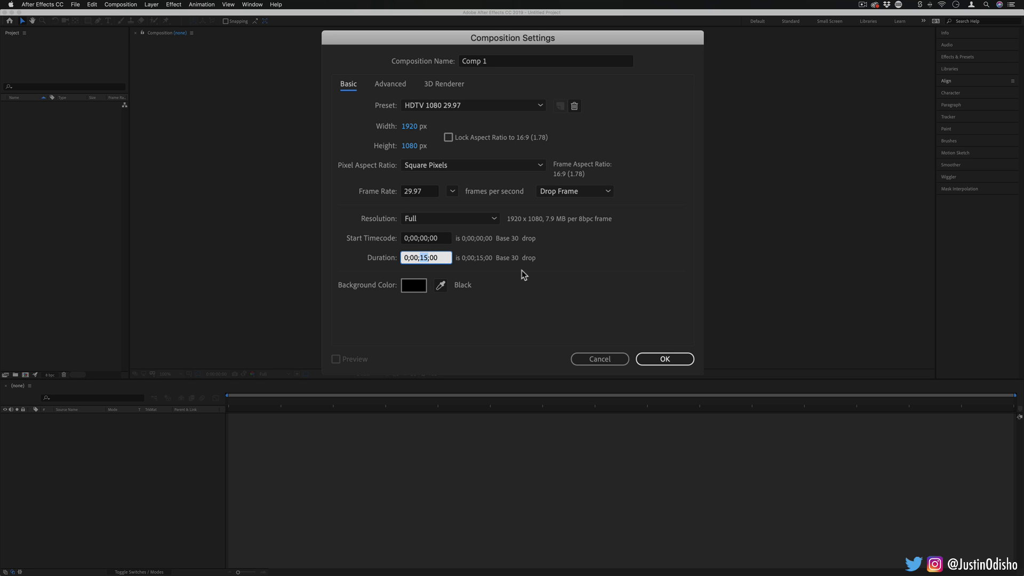
Step: Confirm the 15-second Comp 1 and add a comp-sized Black Solid 1 as background
left_click(677, 360)
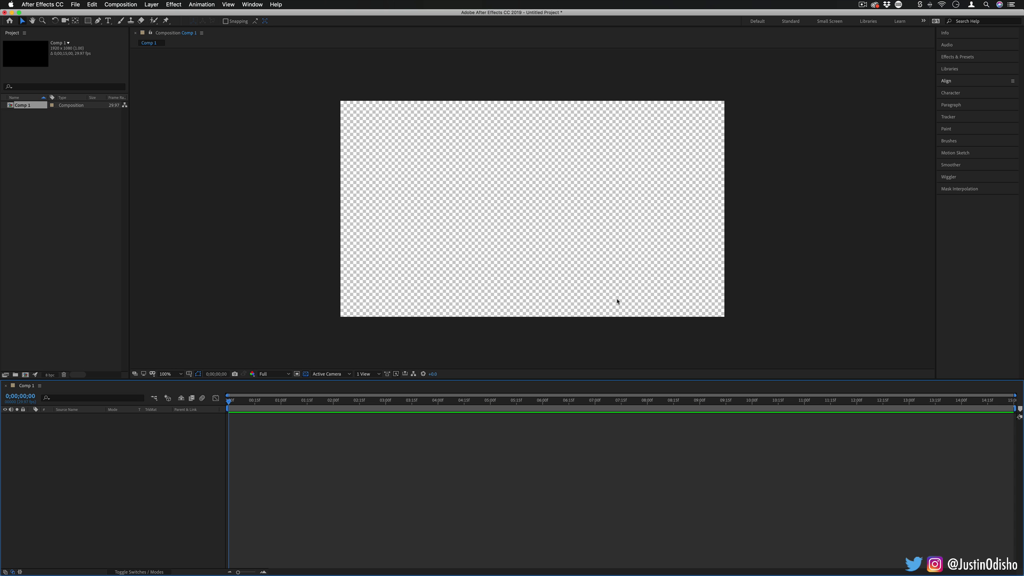
left_click(152, 4)
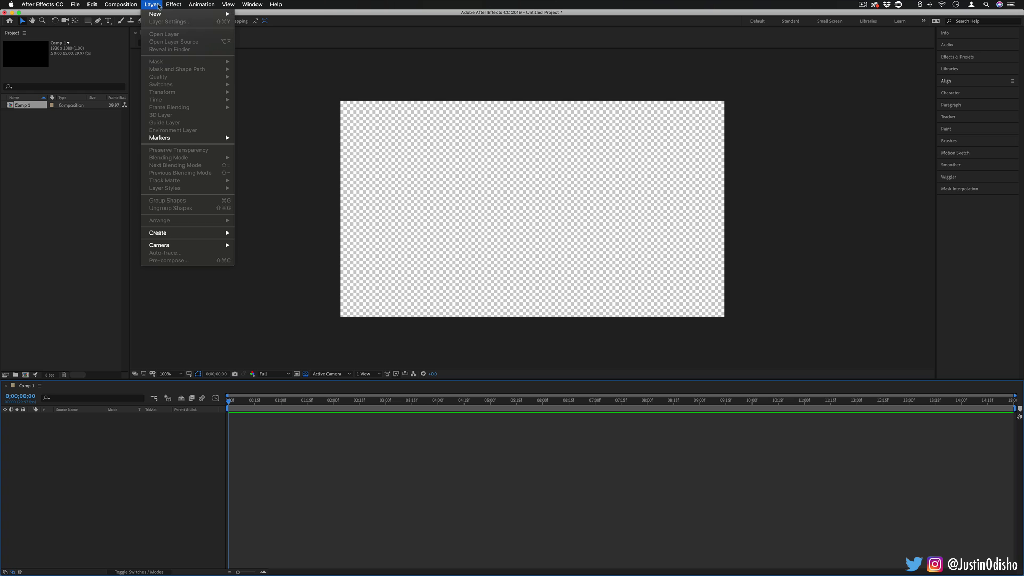
mouse_move(160, 14)
left_click(287, 28)
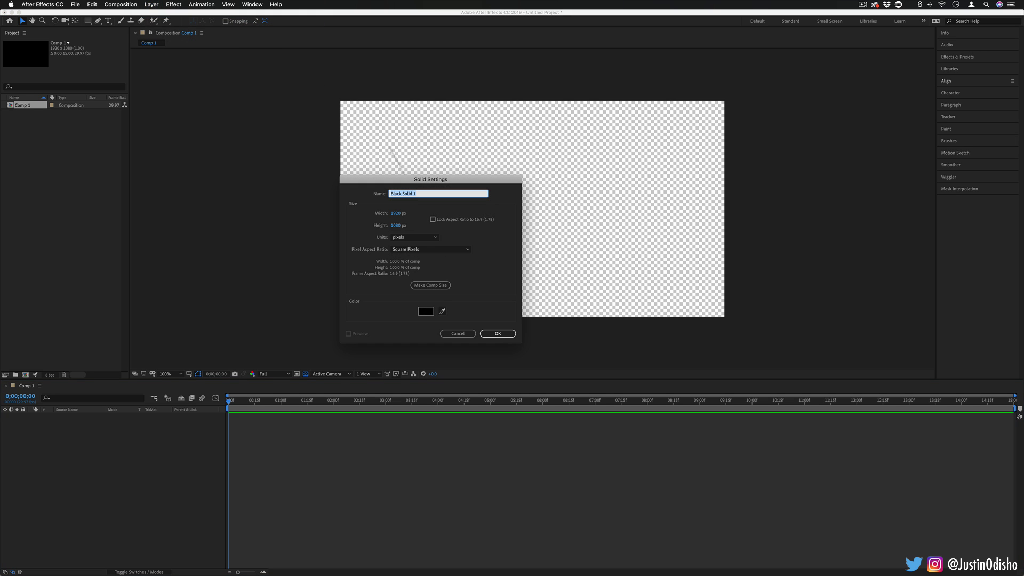
left_click(497, 334)
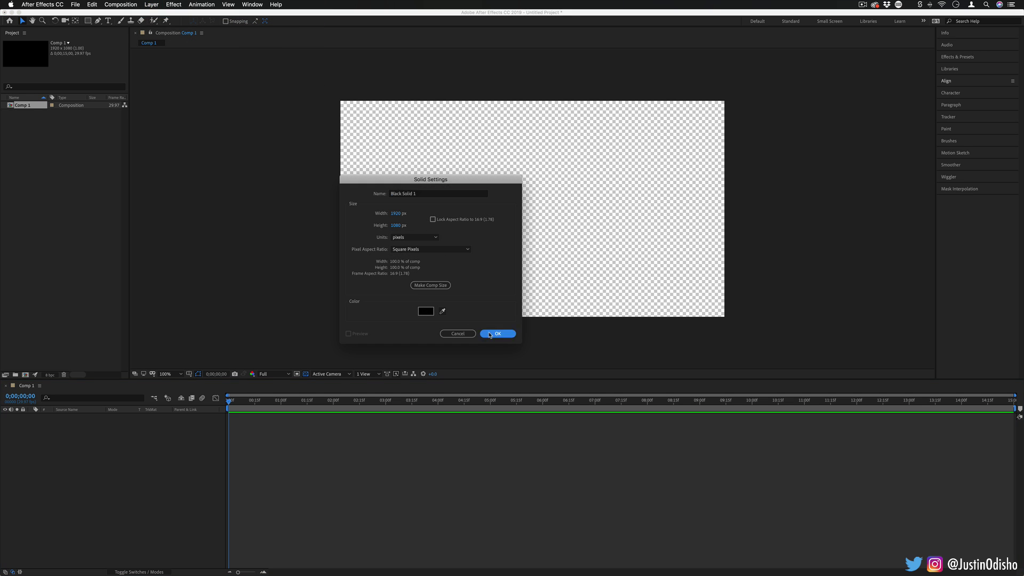
left_click(776, 265)
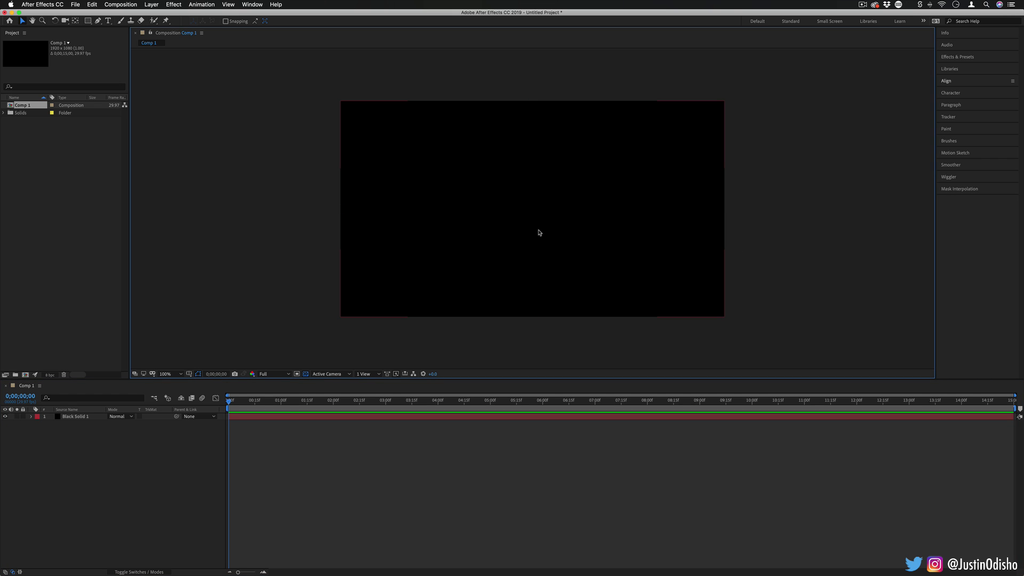
Step: Add an empty Shape Layer 1 and switch to the Pen tool
left_click(151, 4)
mouse_move(208, 19)
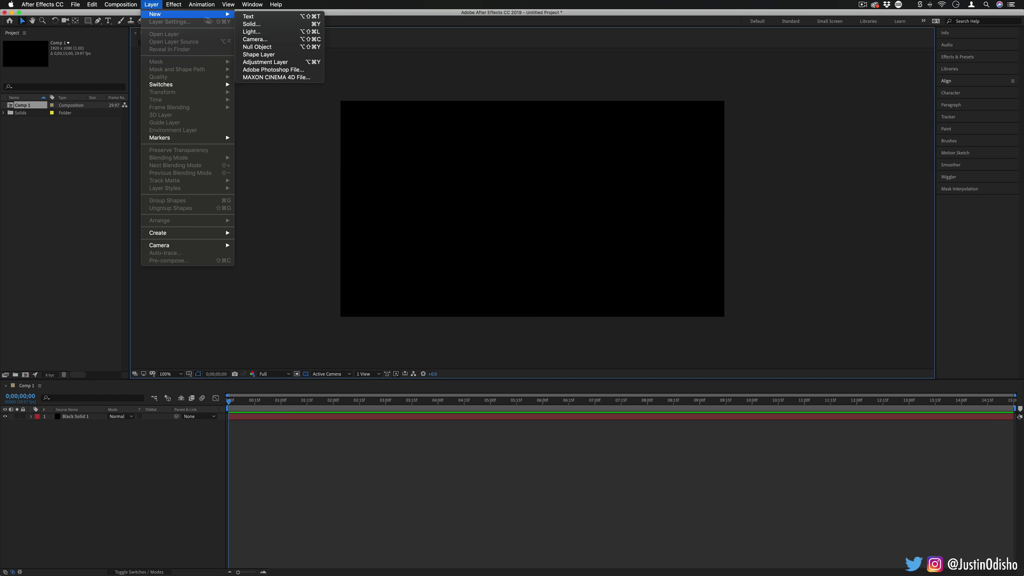
left_click(292, 56)
key("q")
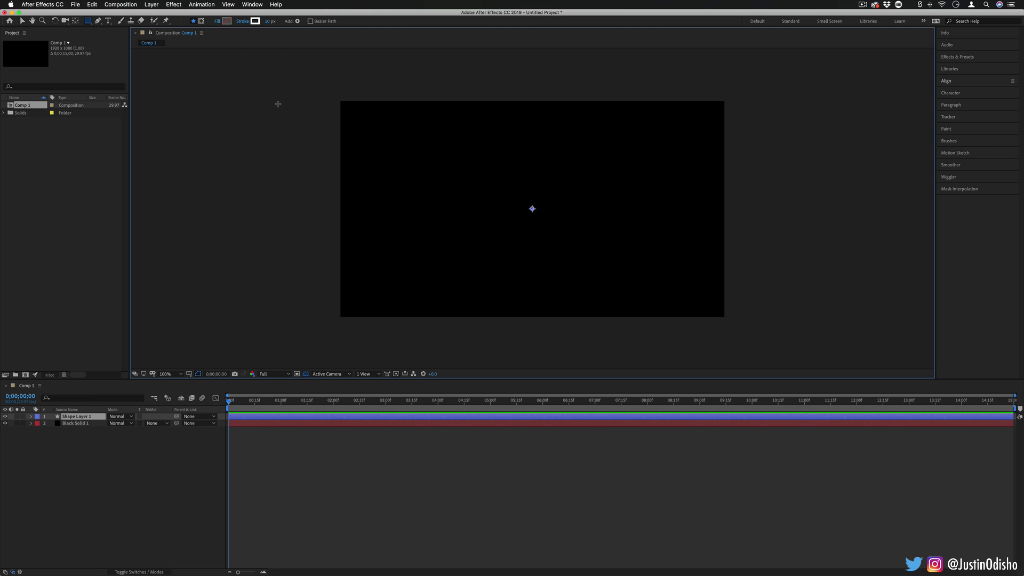
left_click(98, 21)
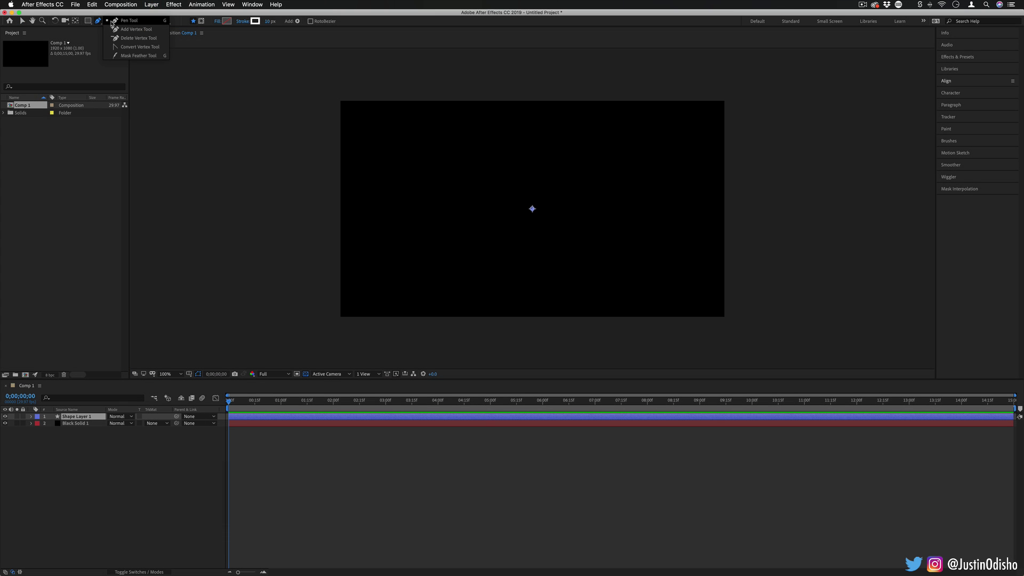
left_click(112, 22)
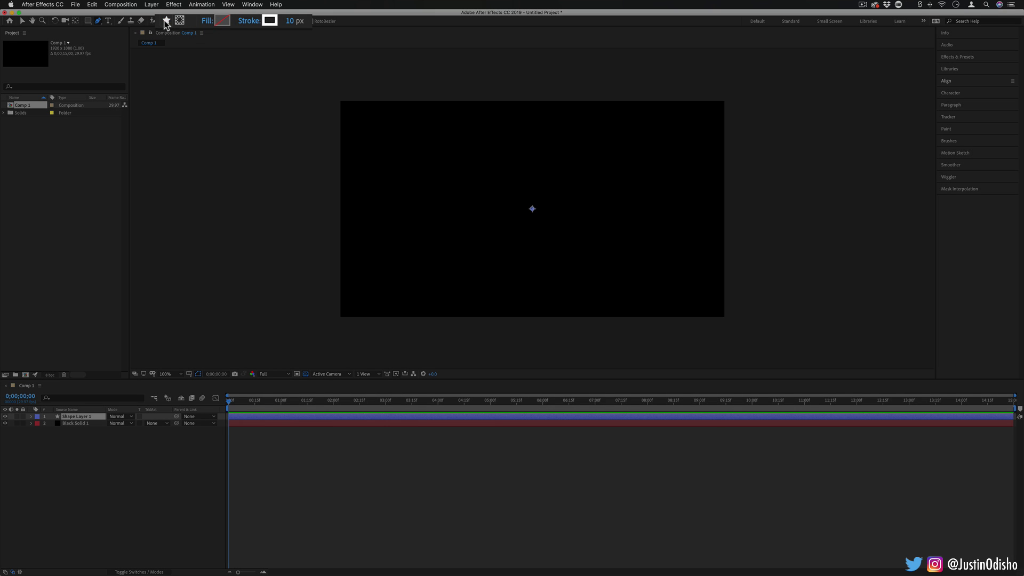
Step: Set new shapes to no fill and a solid white stroke
left_click(217, 22)
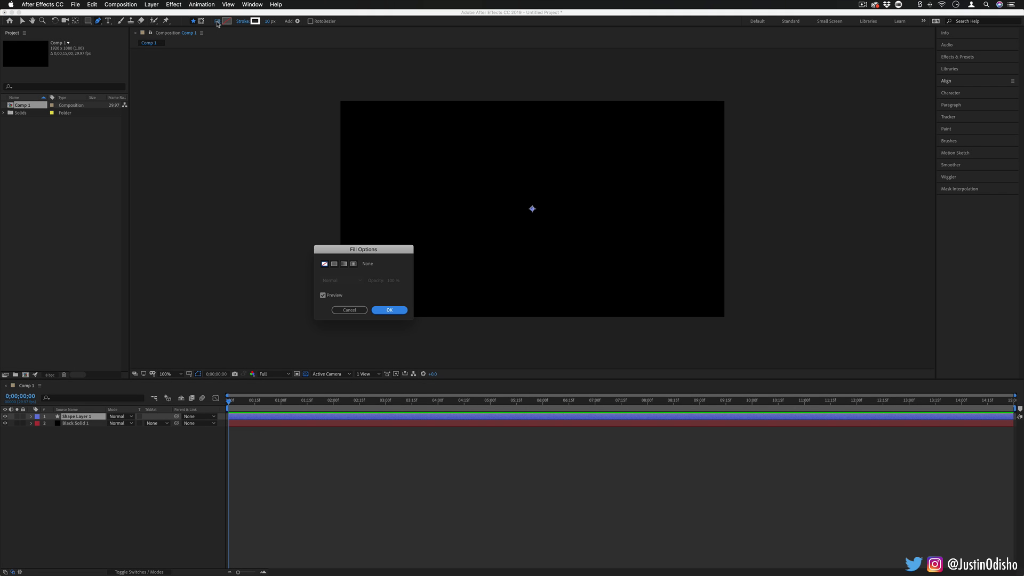
left_click(389, 309)
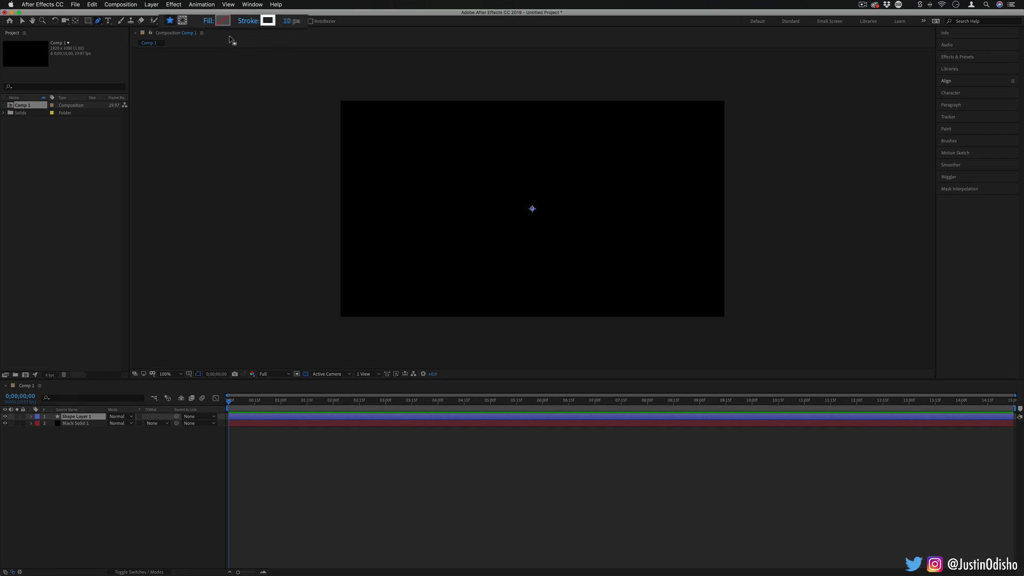
left_click(242, 22)
left_click(334, 264)
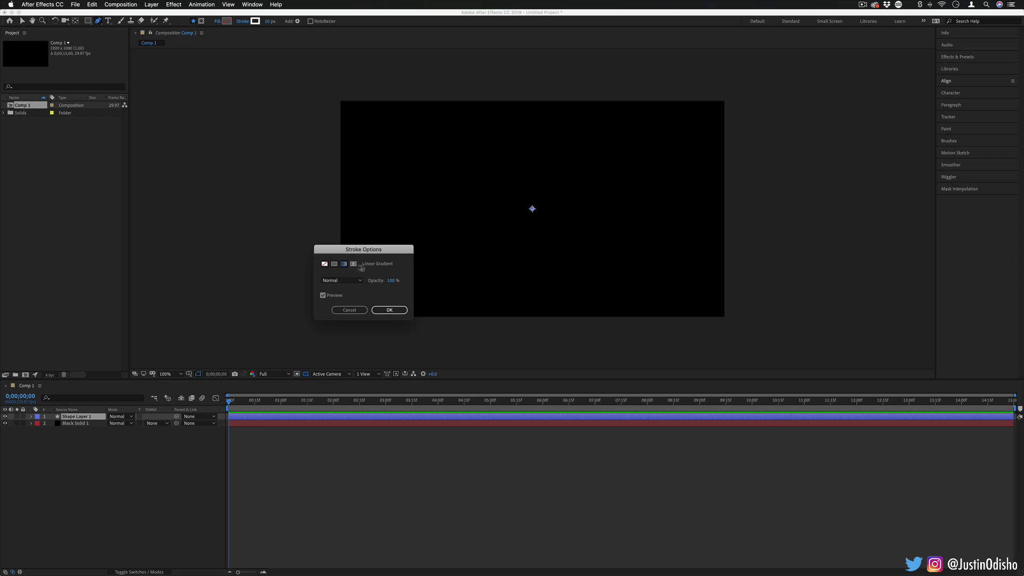
left_click(395, 311)
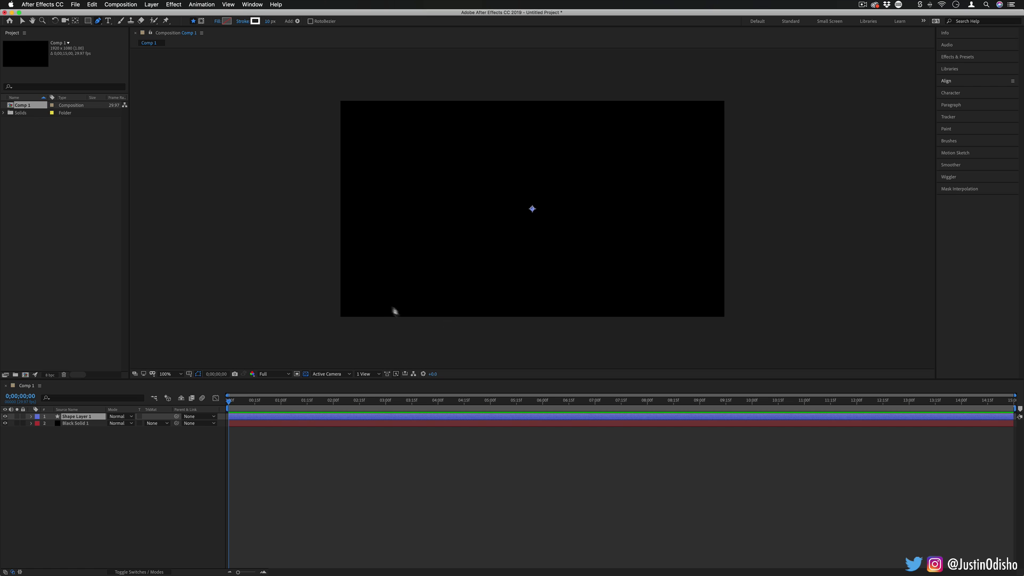
left_click(257, 21)
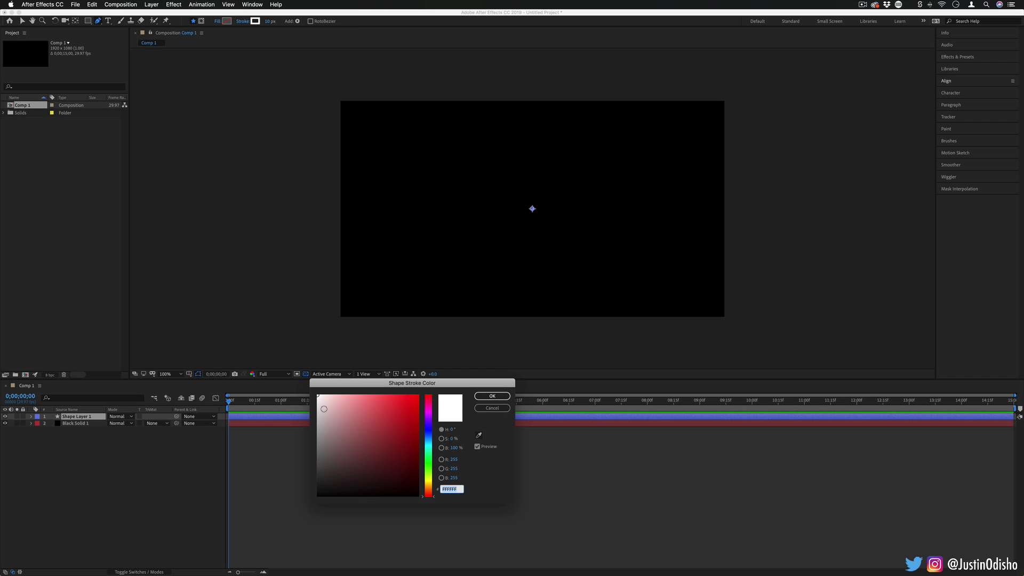
left_click(505, 409)
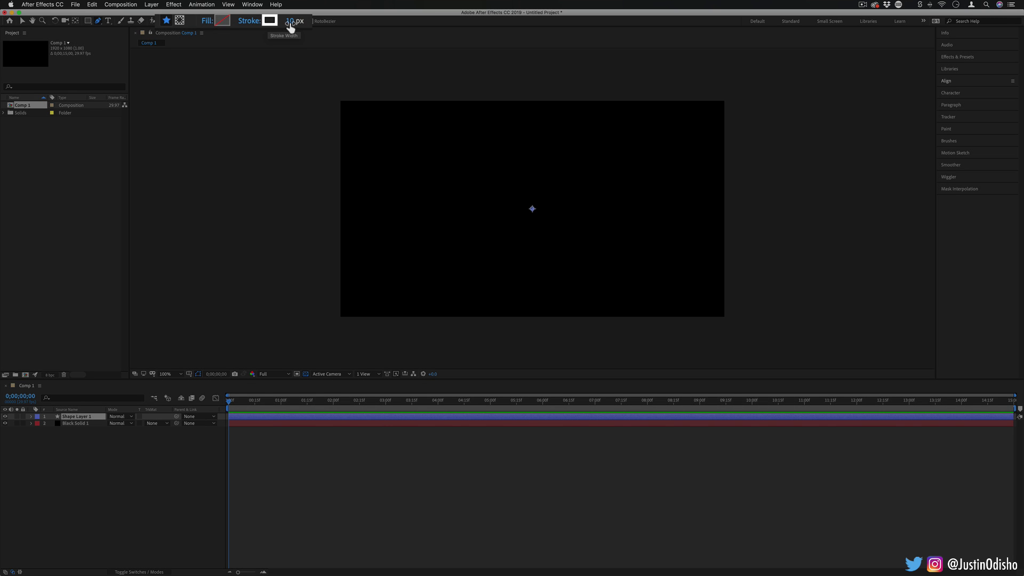
Step: Draw a vertical line near frame centre and widen its stroke to 21 px
left_click(531, 176)
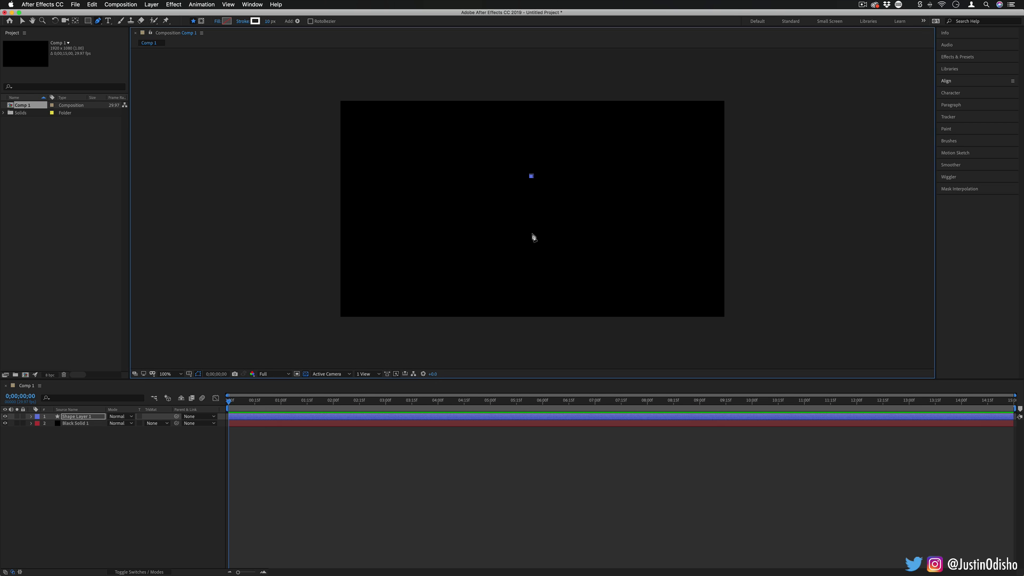
key("shift")
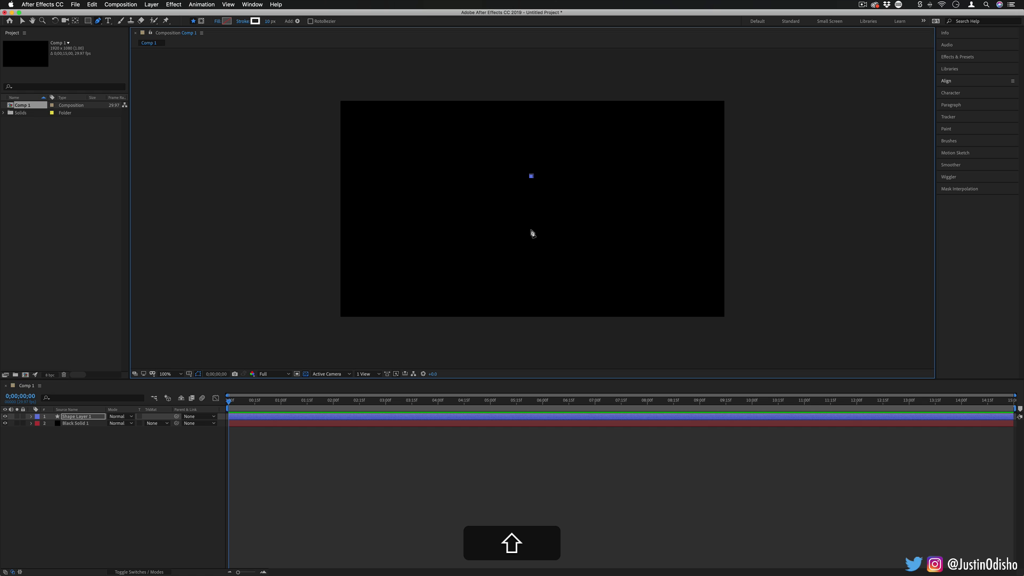
left_click(532, 230, "shift")
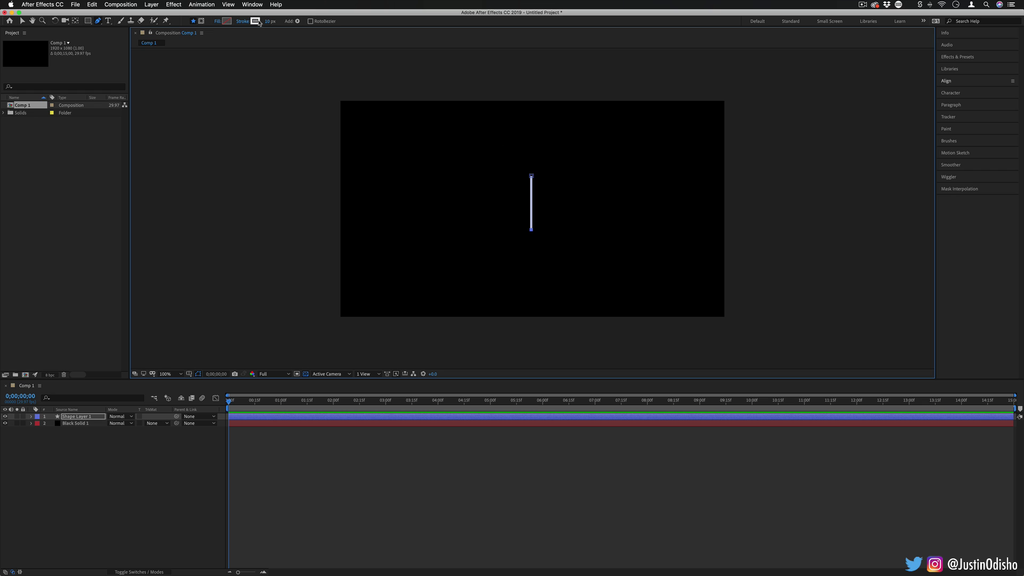
left_click_drag(271, 23, 274, 28)
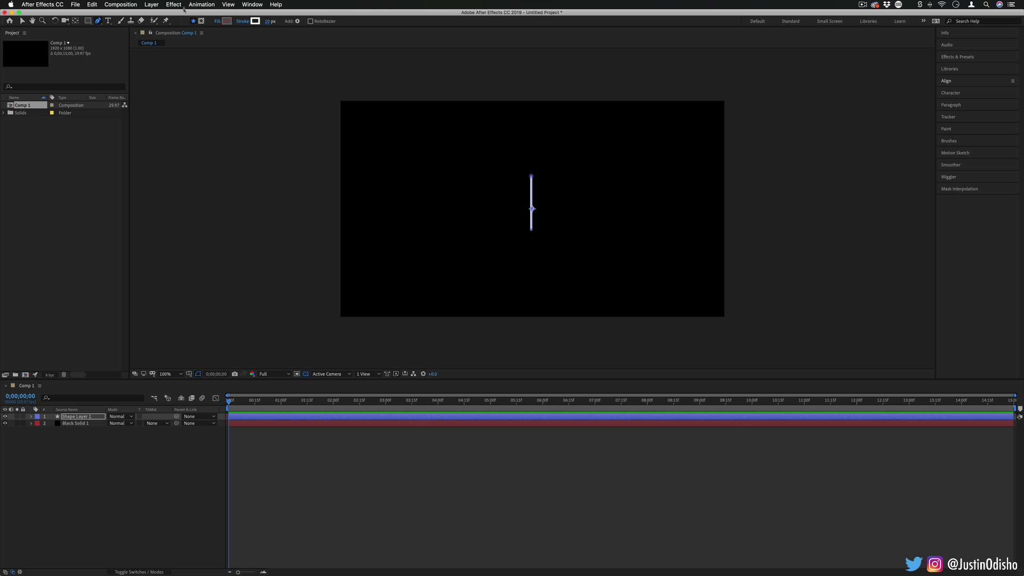
Step: Centre Shape Layer 1's anchor point in its layer content
left_click(158, 4)
mouse_move(192, 92)
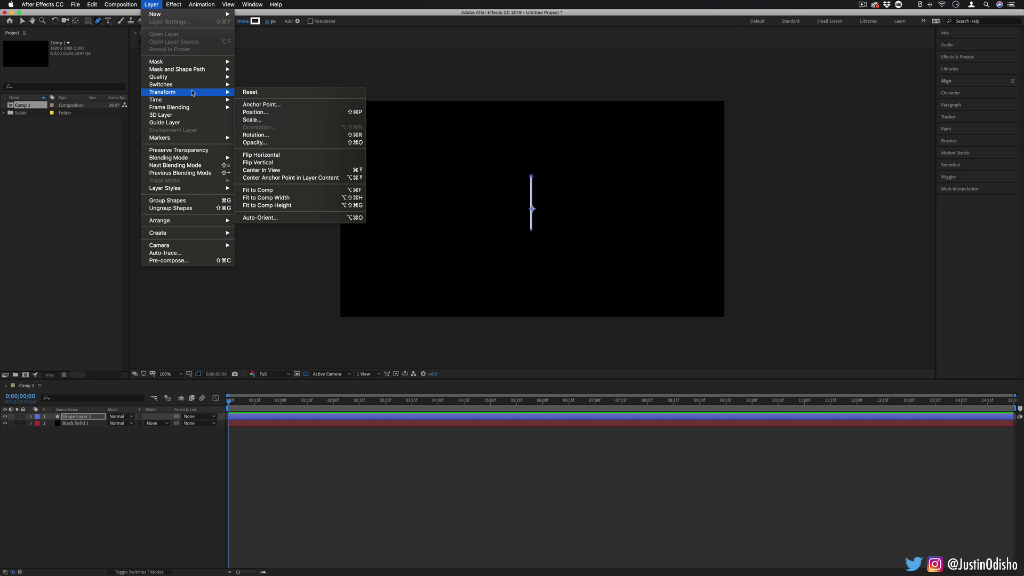
left_click(313, 178)
left_click_drag(532, 209, 532, 209)
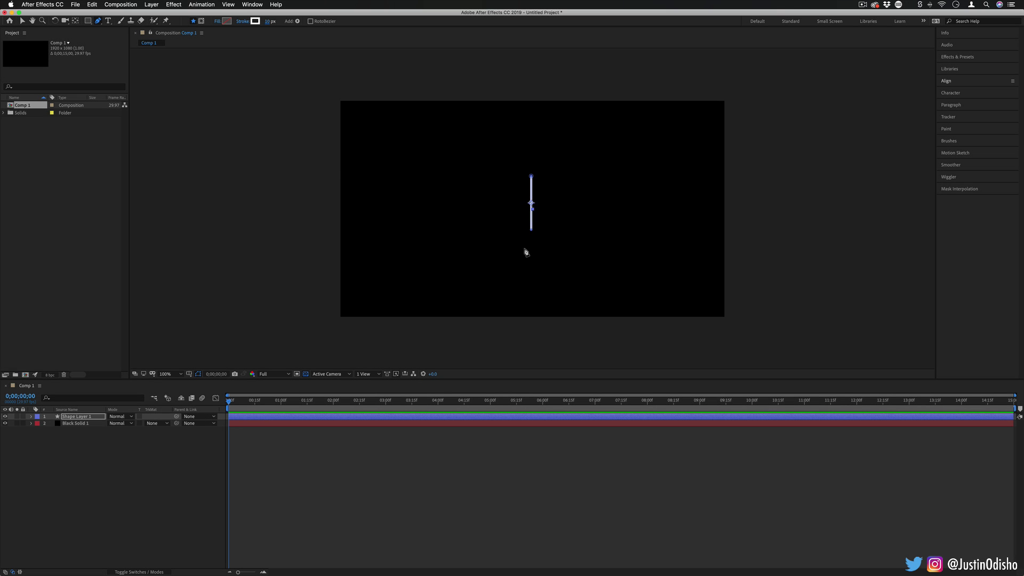
Step: Centre the line in the middle of the Comp 1 view
left_click(152, 4)
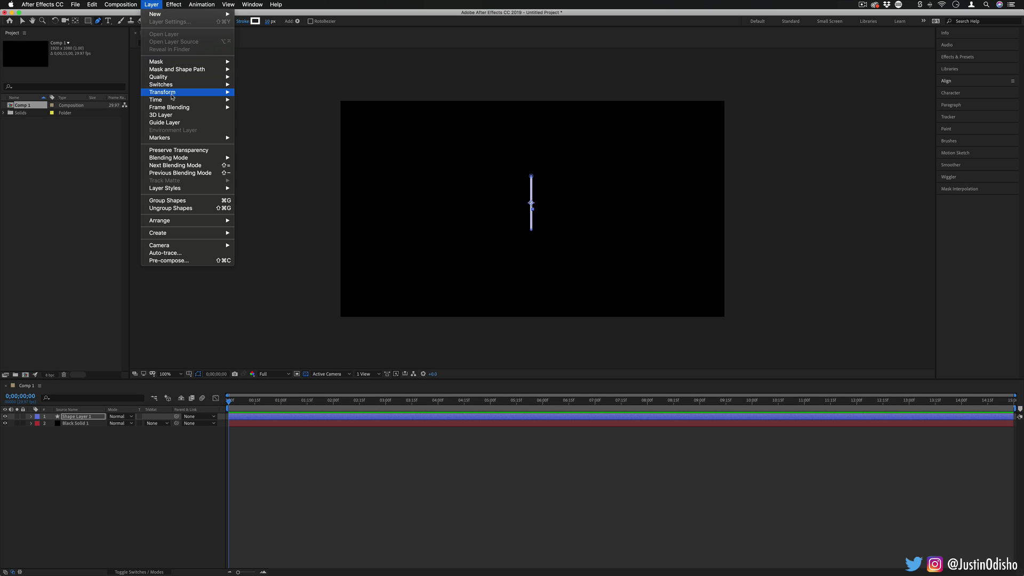
mouse_move(173, 93)
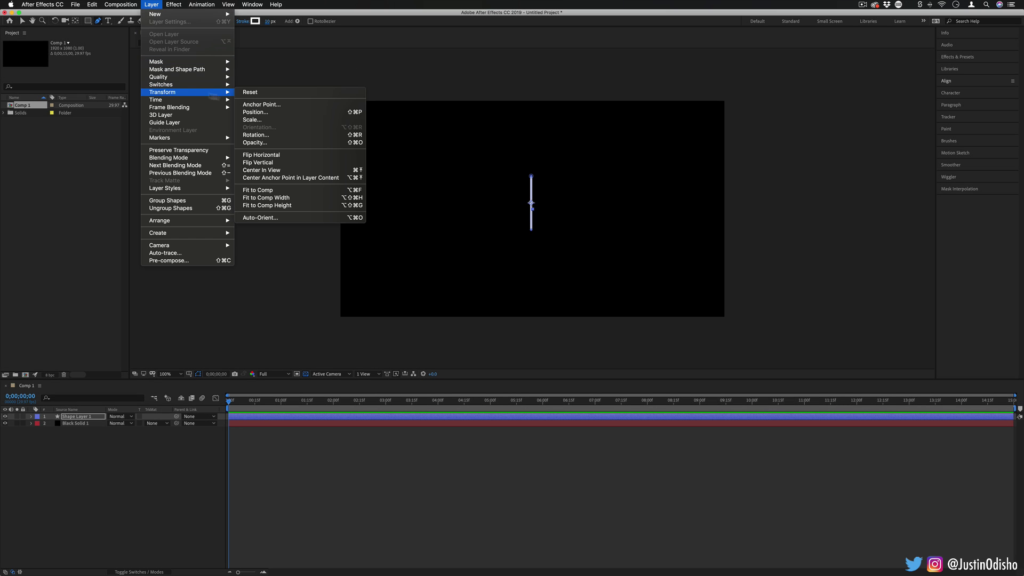
left_click(298, 172)
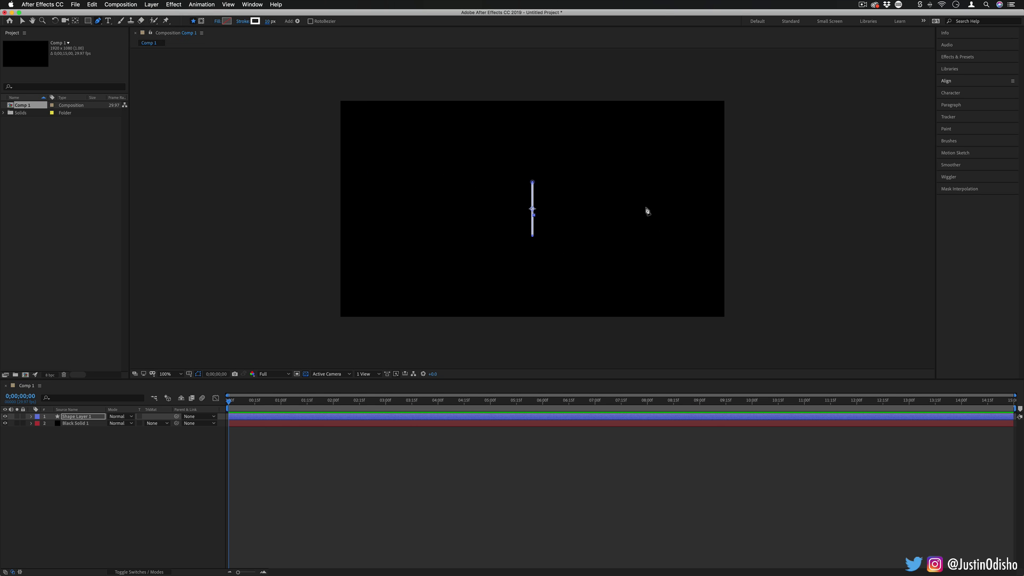
left_click(113, 439)
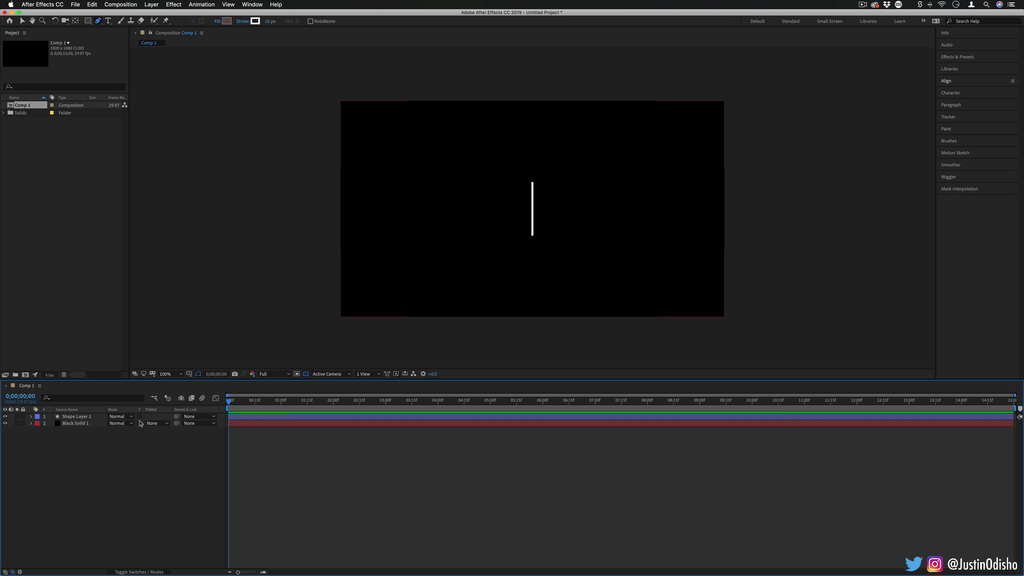
Step: Add a text layer reading ODISHO and select all its letters
left_click(151, 4)
mouse_move(160, 21)
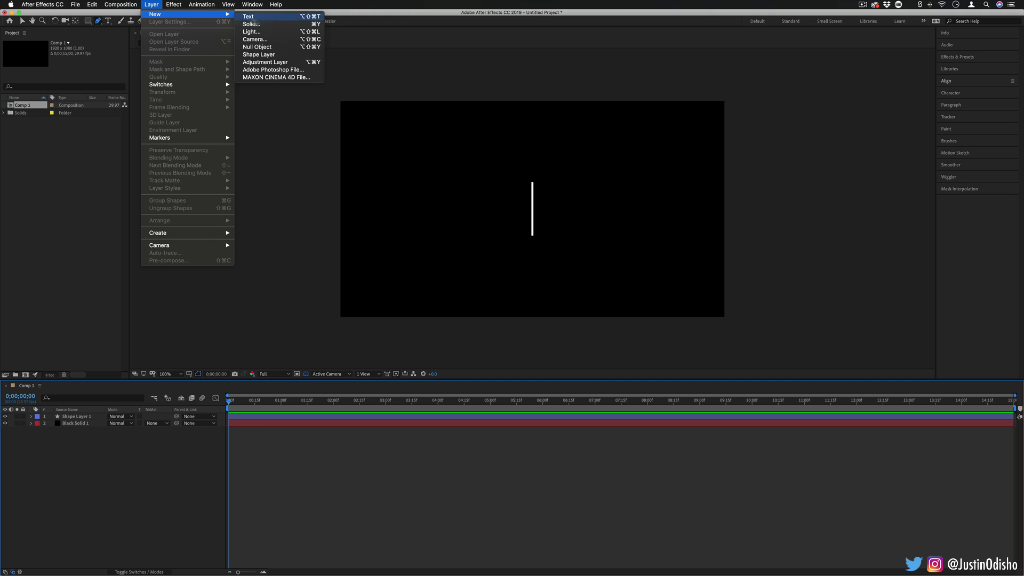
left_click(268, 22)
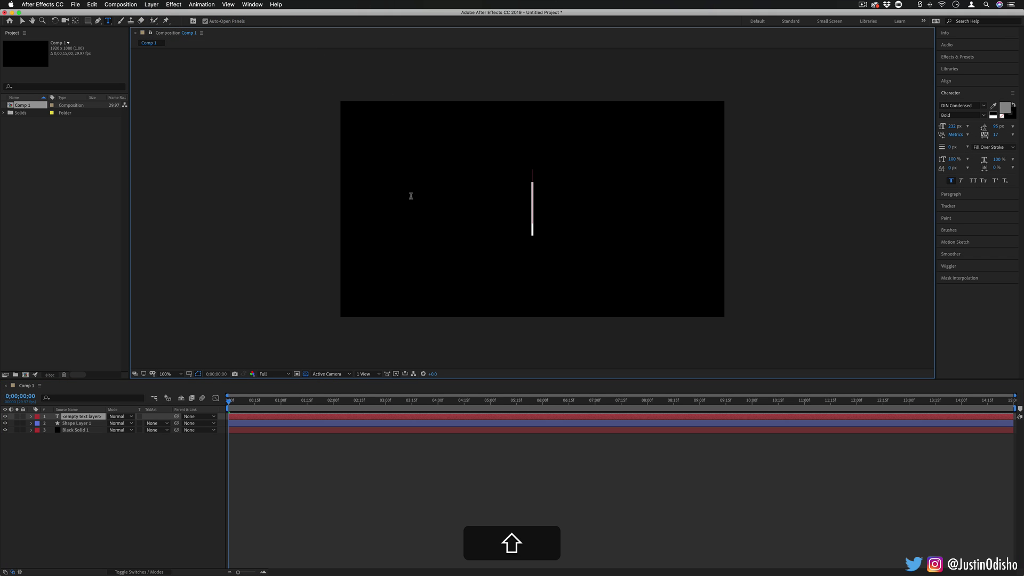
type("ODISHO")
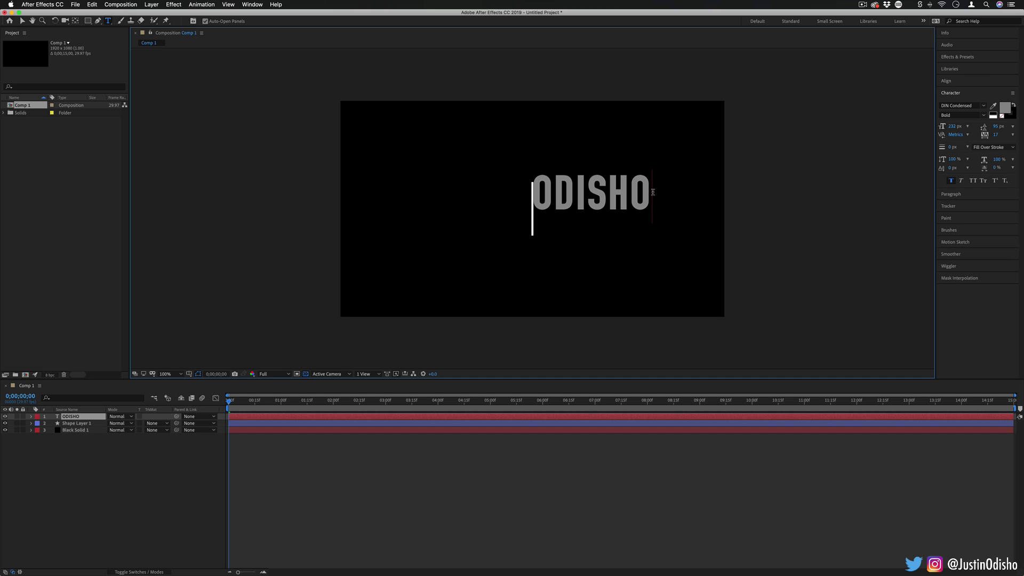
key("super+a")
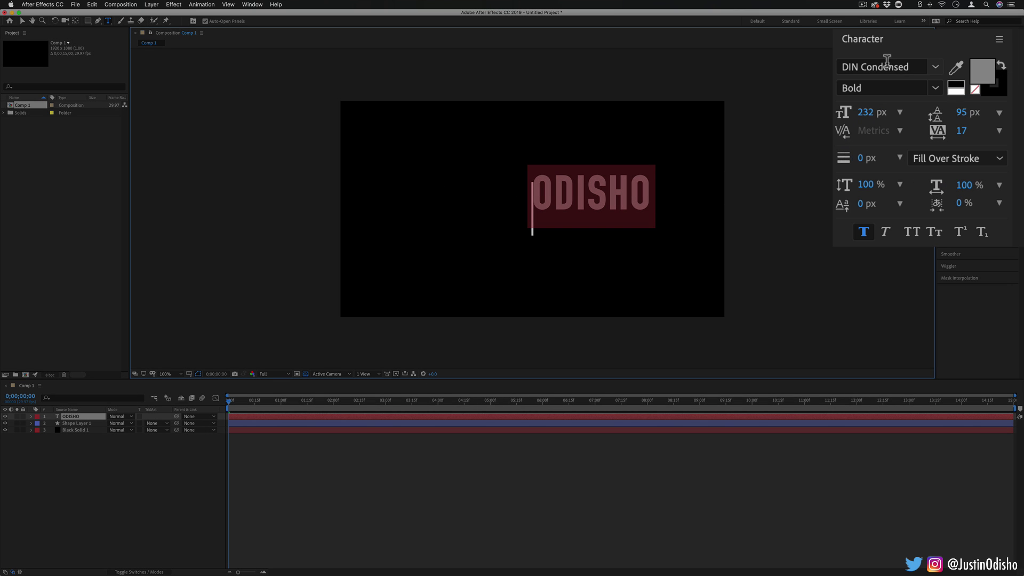
Step: Style ODISHO in DIN Condensed Bold at 232 px with white FFFFFF fill
left_click(961, 105)
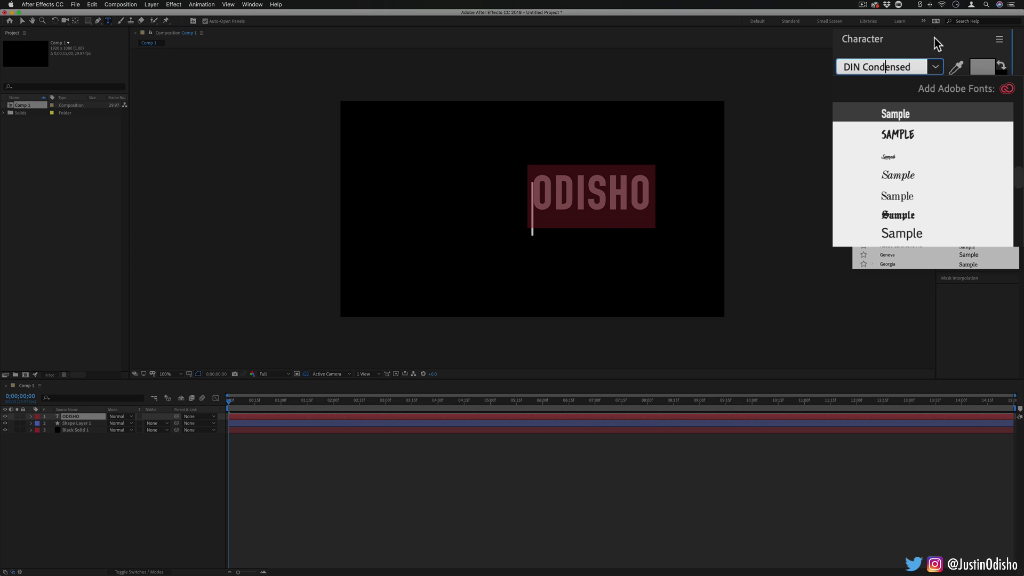
left_click(935, 67)
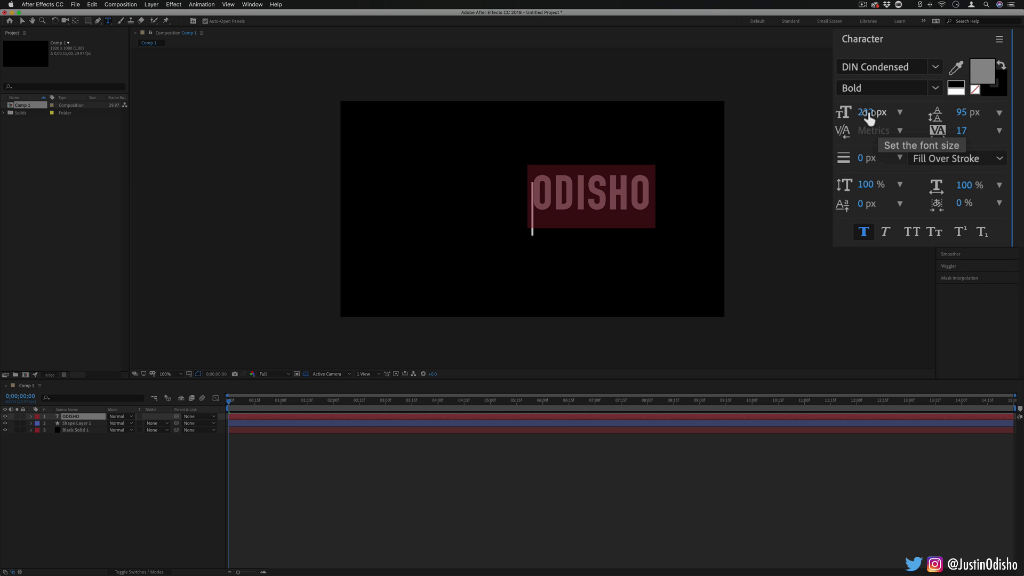
left_click(982, 71)
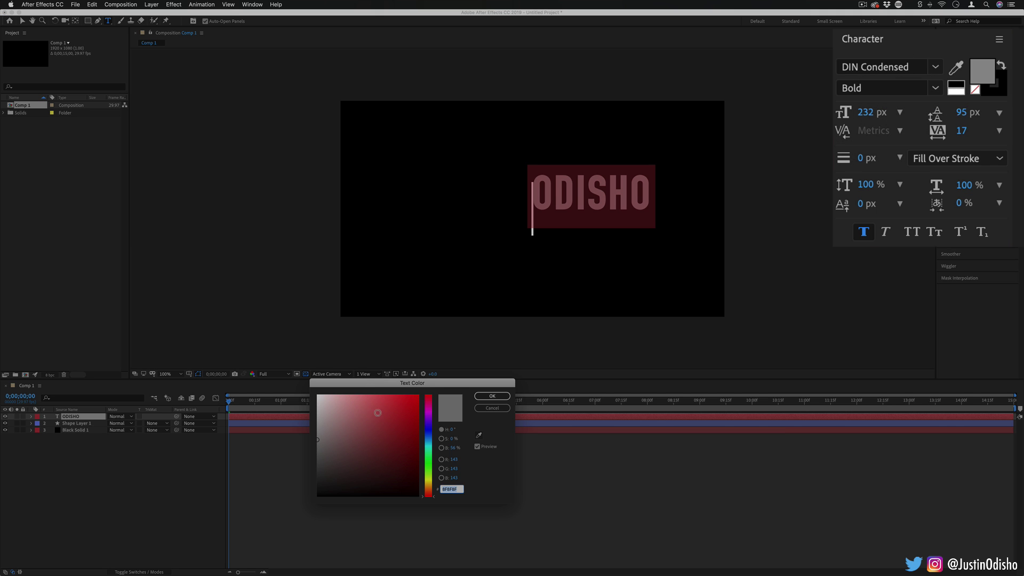
type("ffffff")
left_click(492, 396)
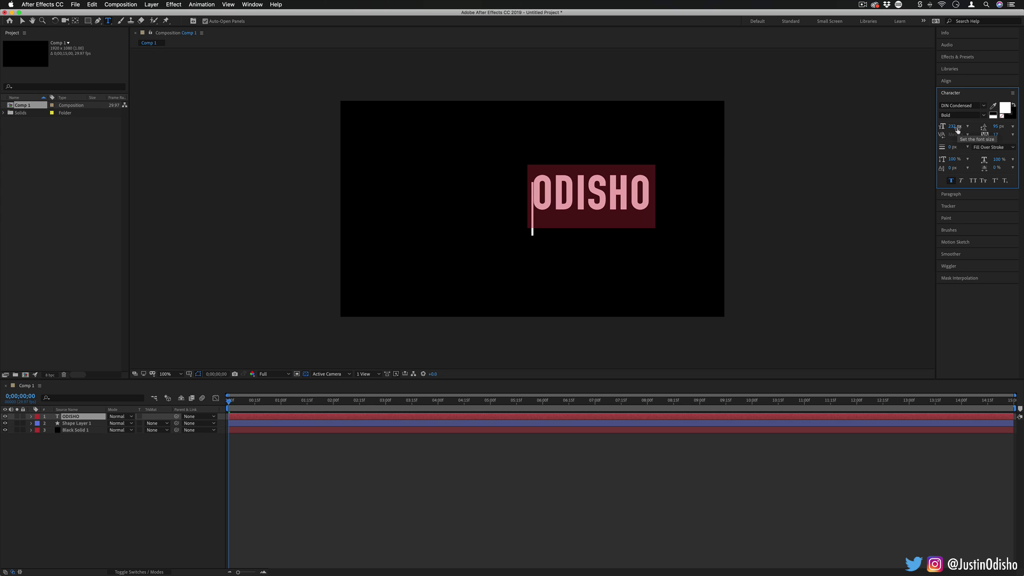
Step: Move ODISHO left to end at the white line and align it vertically centred
left_click(667, 209)
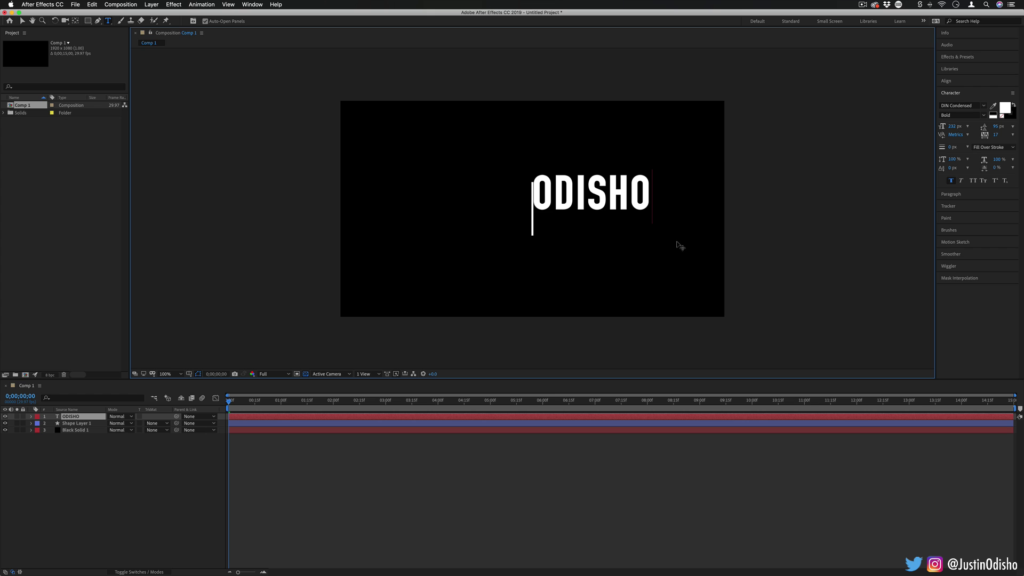
left_click_drag(678, 244, 557, 259)
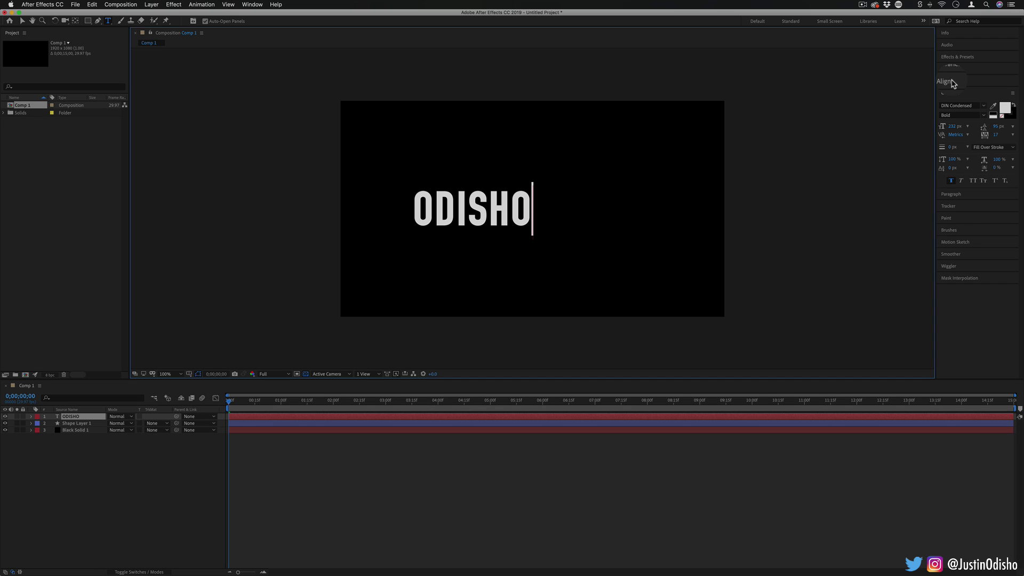
left_click(953, 82)
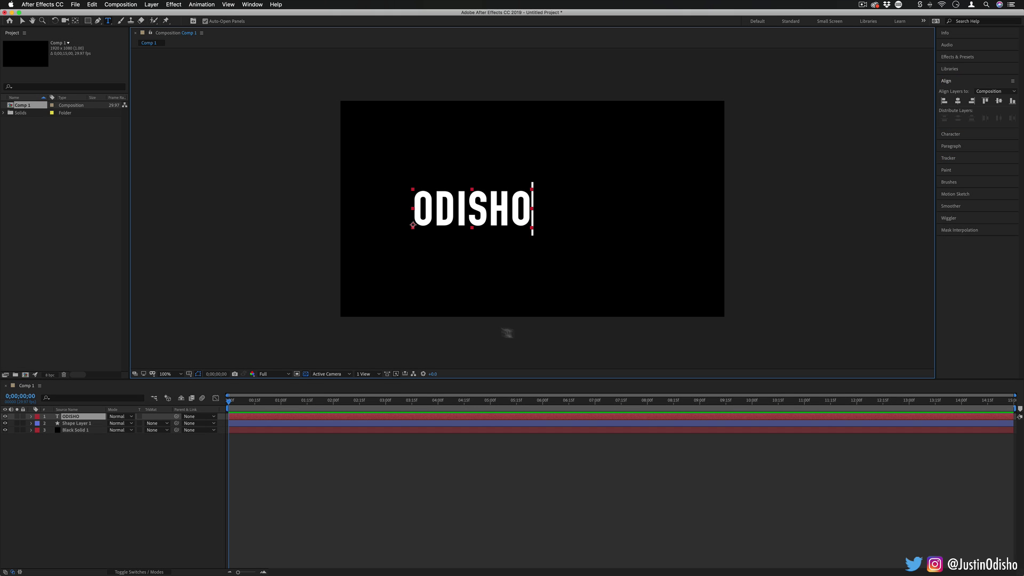
left_click(999, 102)
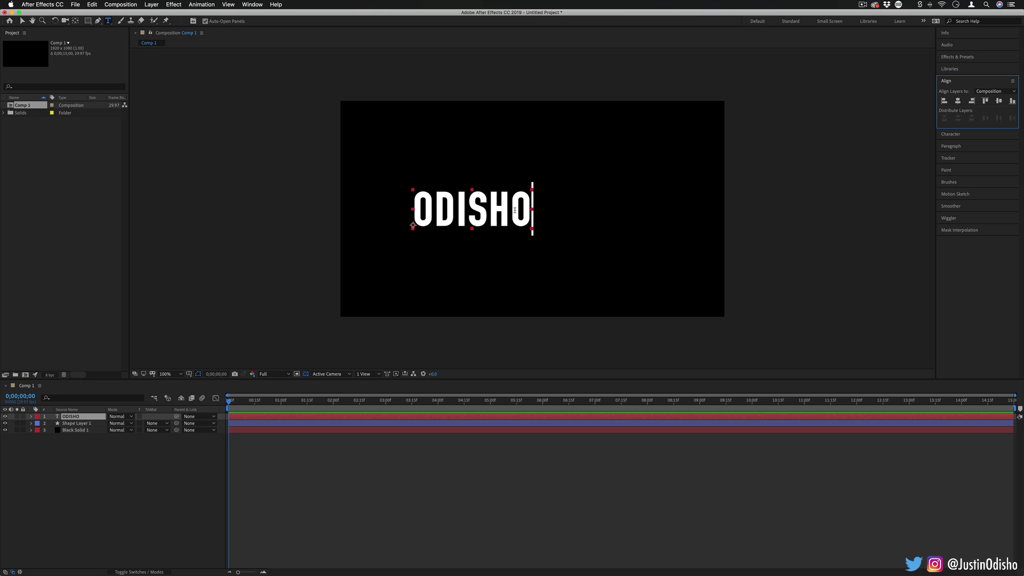
Step: Duplicate the ODISHO text layer with Cmd+D
left_click(238, 483)
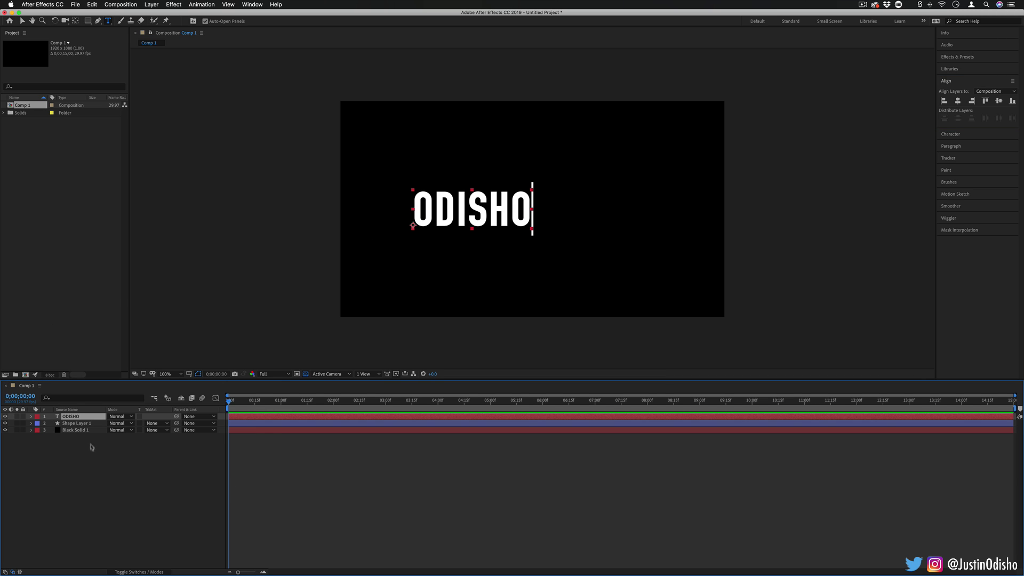
key("super")
key("super+d")
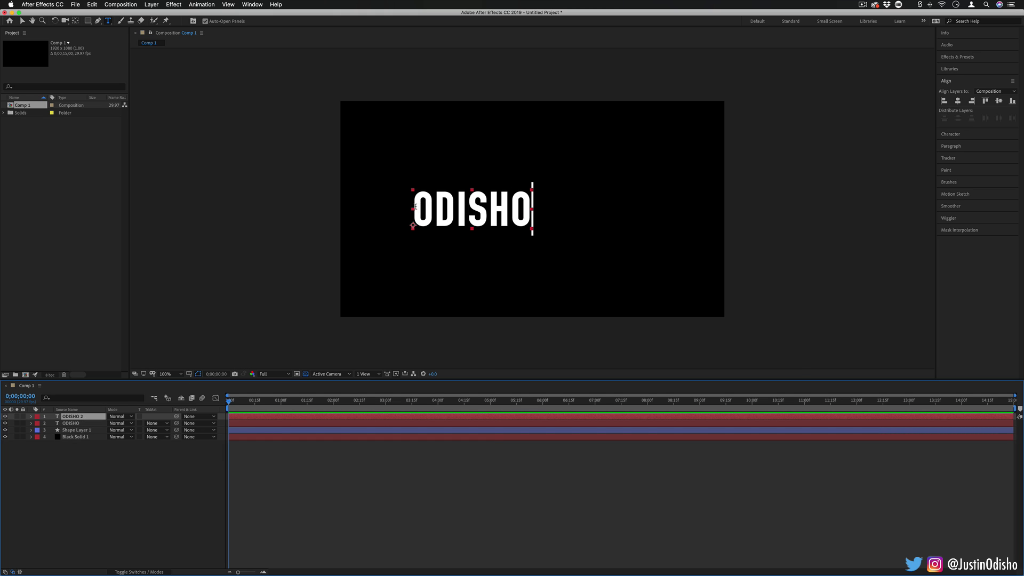
Step: Replace the duplicate's text with MEDIA, left-aligned to start at the line
left_click_drag(415, 207, 555, 215)
type("MED")
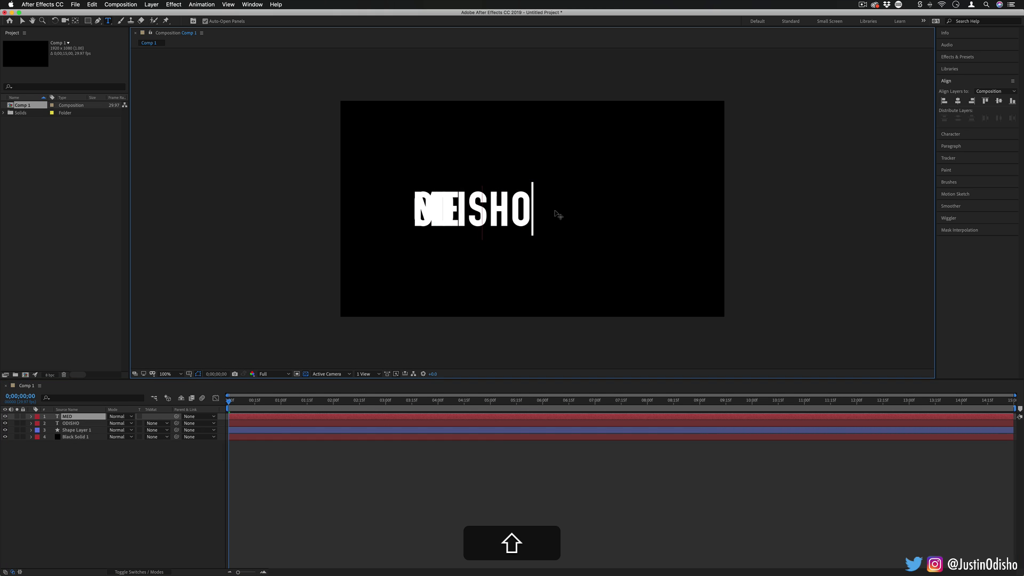
type("IA")
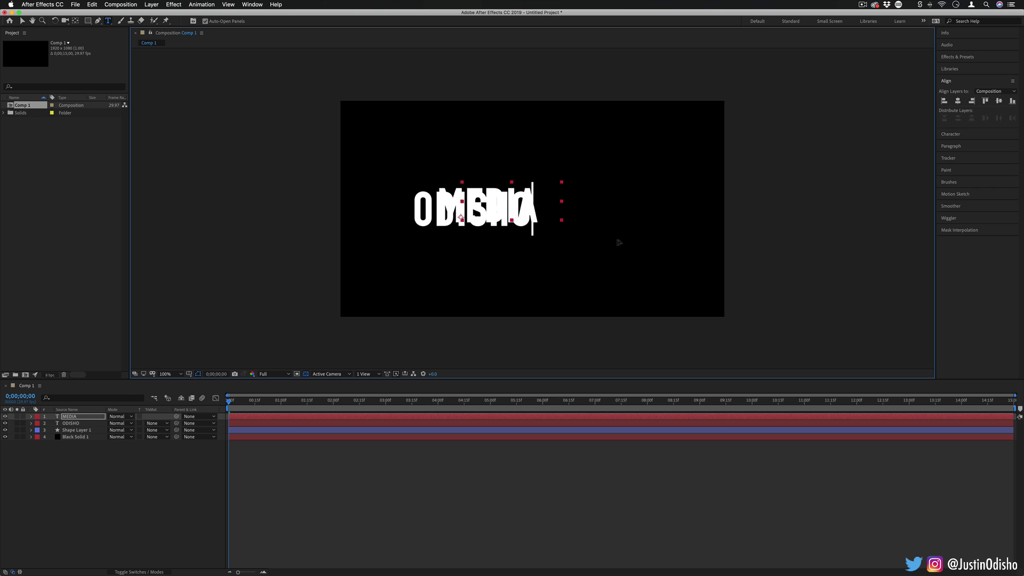
key("super+shift+l")
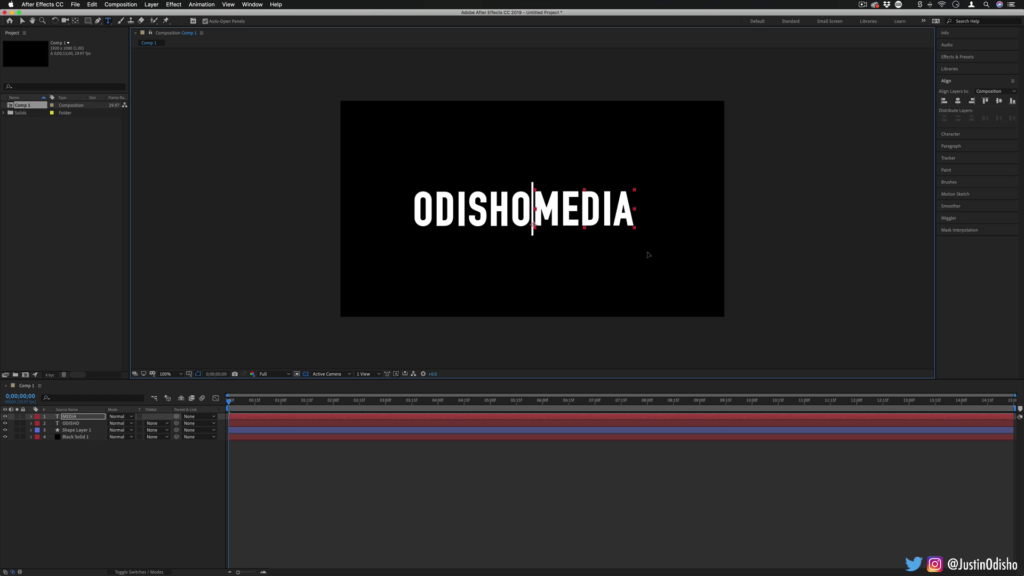
key("Escape")
Step: Colour the MEDIA letters grey 838383
left_click_drag(635, 211, 501, 213)
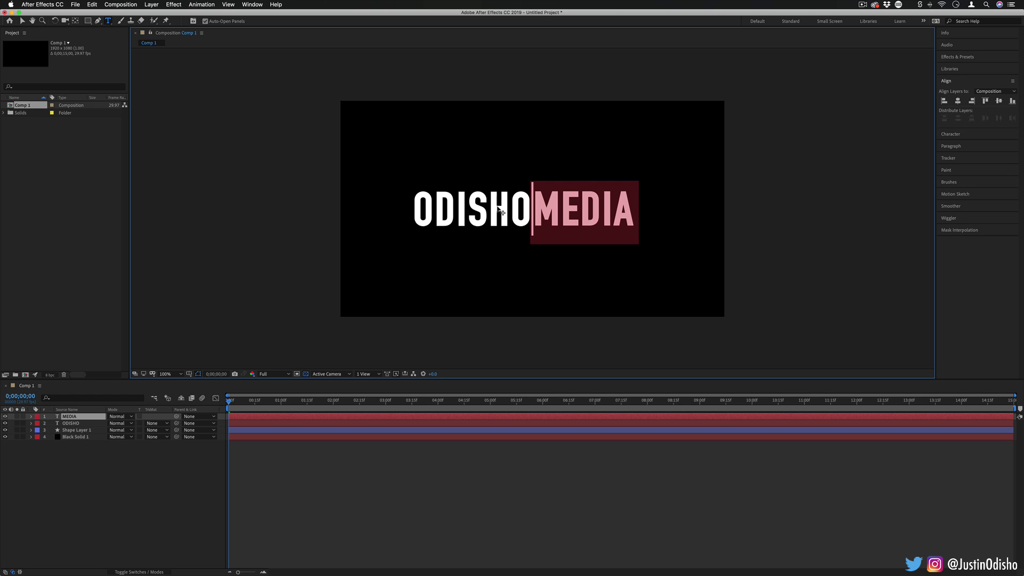
left_click(958, 135)
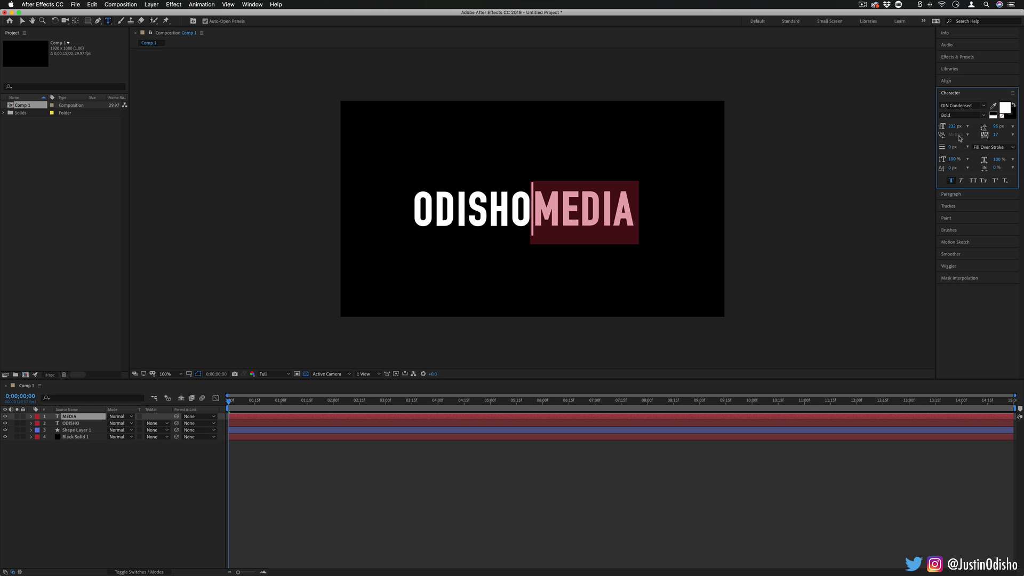
left_click(1005, 108)
left_click_drag(326, 421, 295, 444)
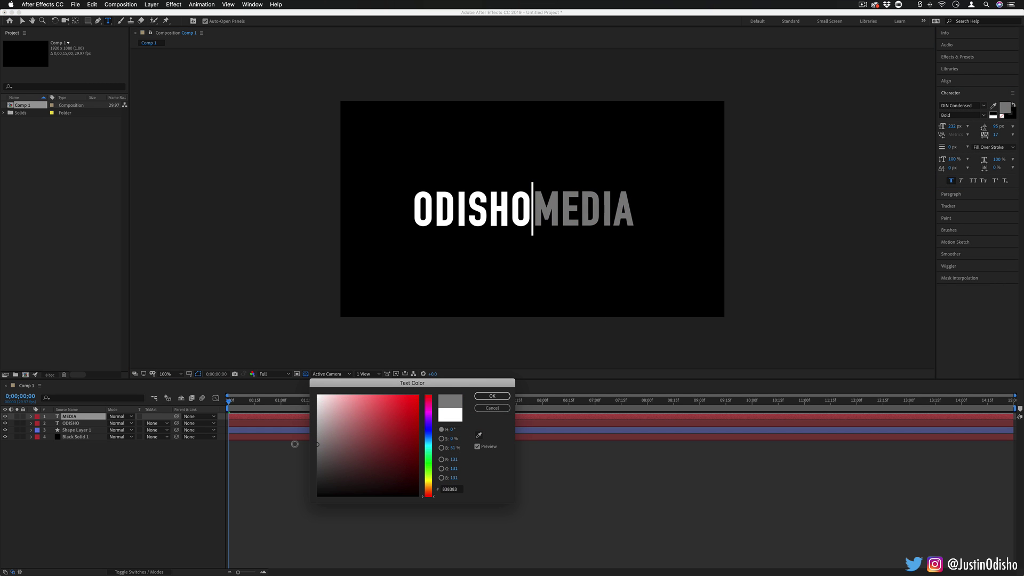
left_click(498, 395)
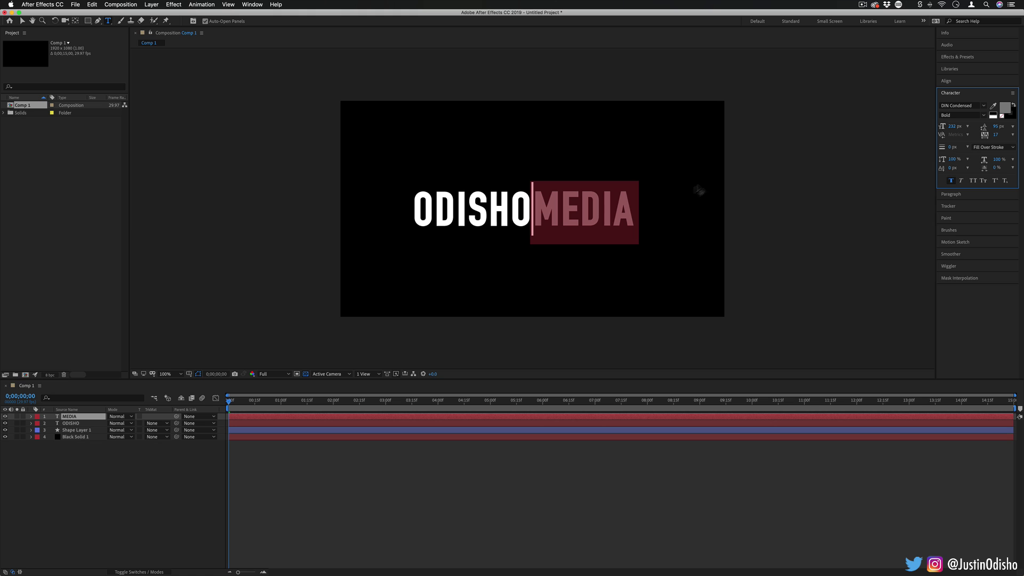
left_click(650, 207)
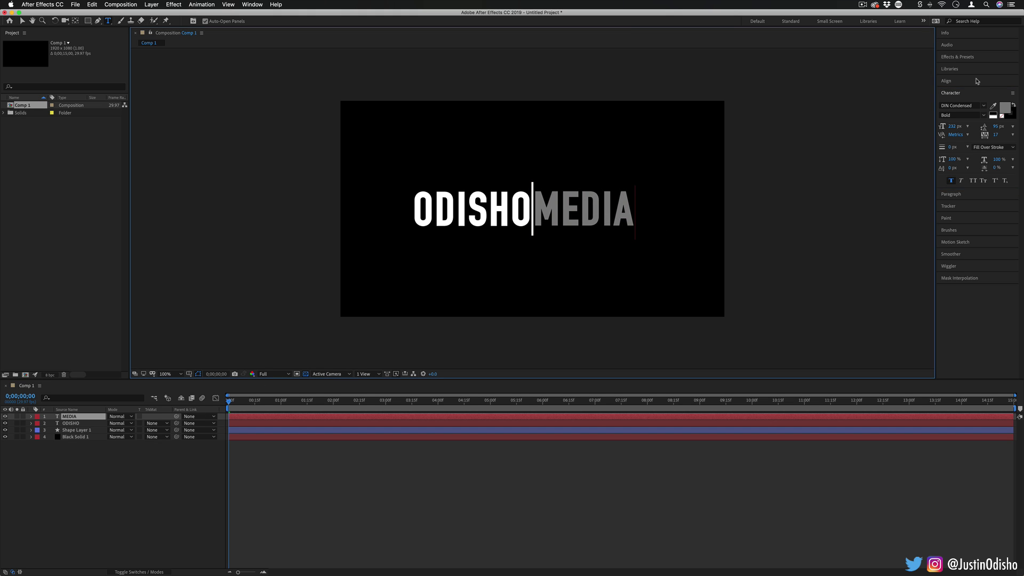
Step: Twirl open the MEDIA layer's Transform properties in the Timeline
left_click(954, 82)
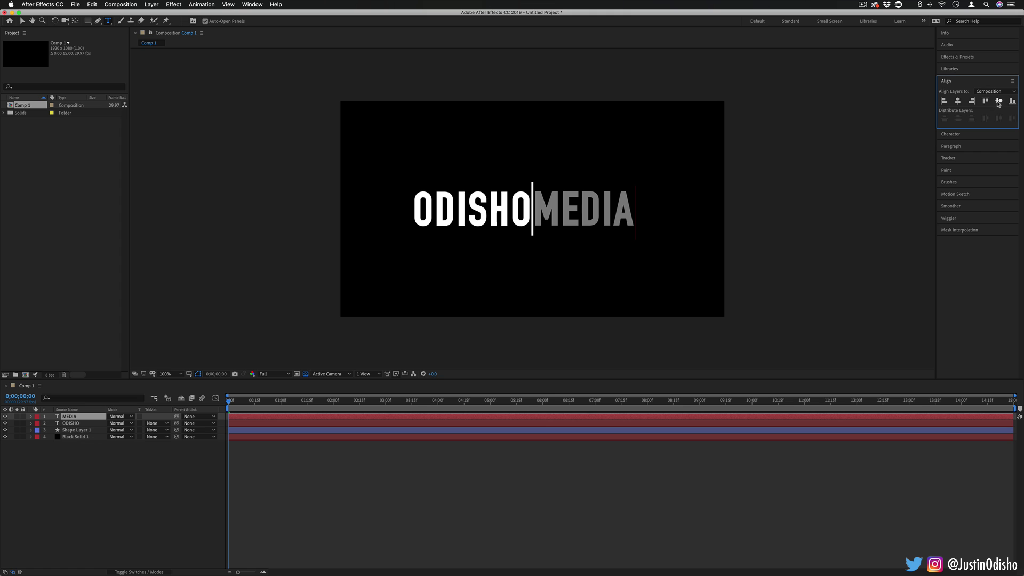
left_click(103, 479)
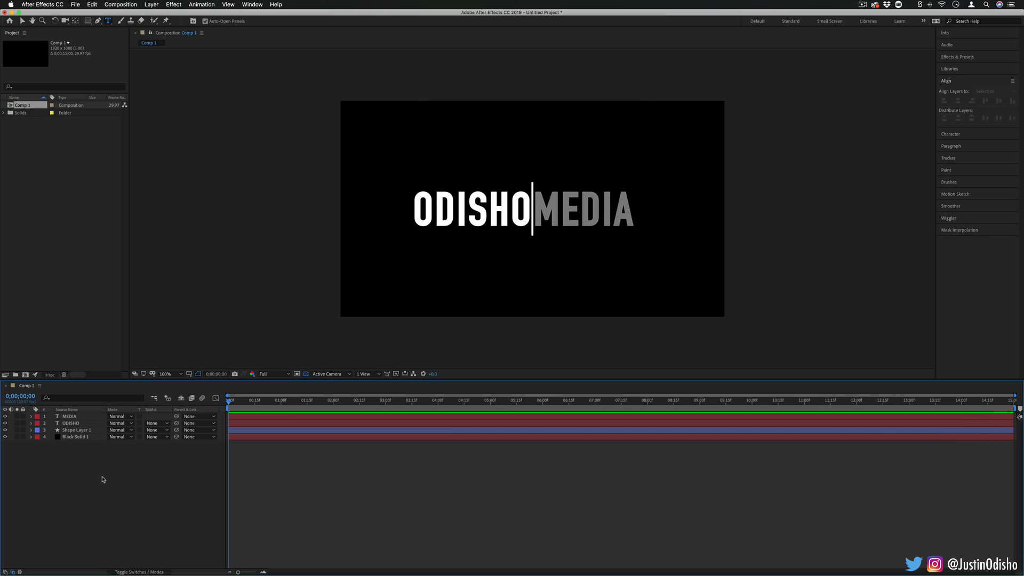
left_click(31, 417)
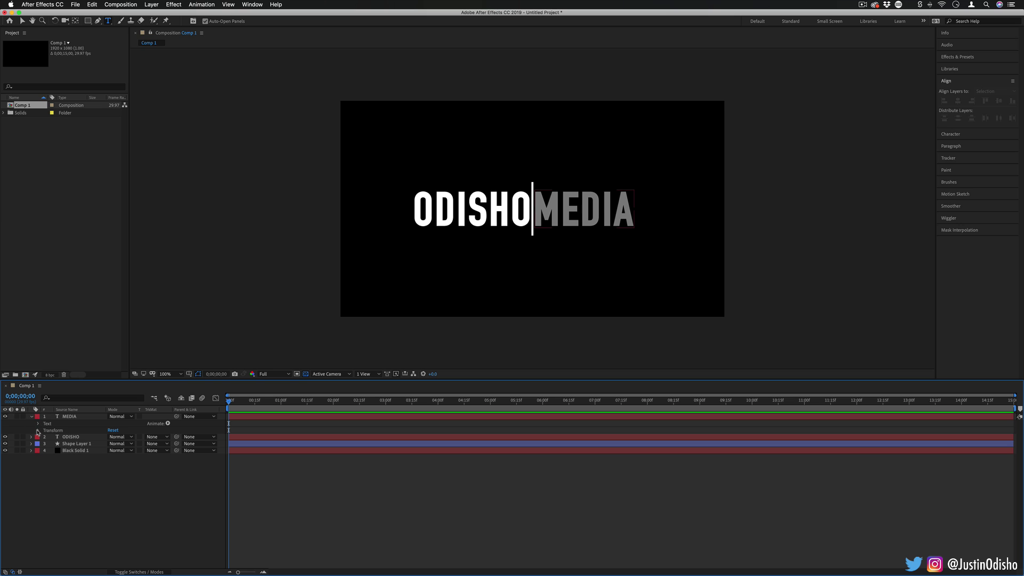
left_click(37, 431)
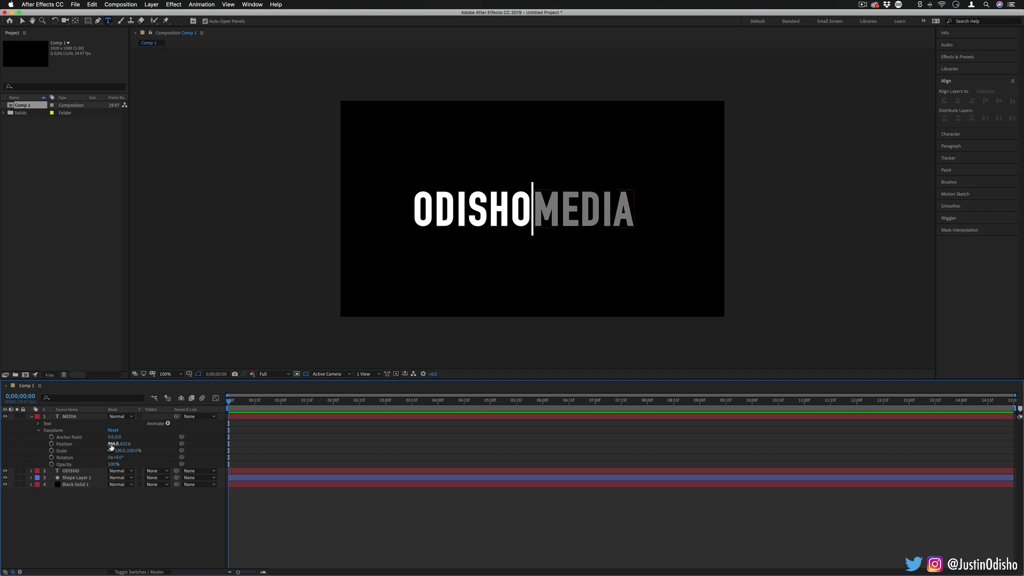
Step: Test-scrub MEDIA's Position X, undo to keep 966.0, 422.6, and reselect the layer
mouse_move(112, 447)
left_mouse_down()
mouse_move(128, 446)
mouse_move(112, 446)
left_mouse_up()
left_click_drag(112, 443, 228, 492)
key("super+z")
left_click(76, 417)
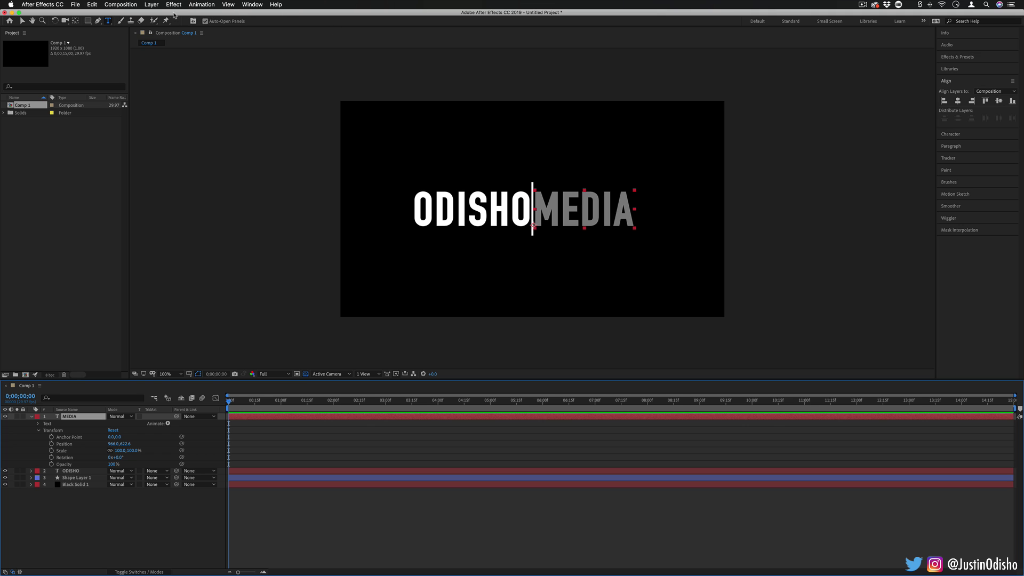
Step: Add a new comp-sized Black Solid 2 layer
left_click(151, 4)
mouse_move(160, 14)
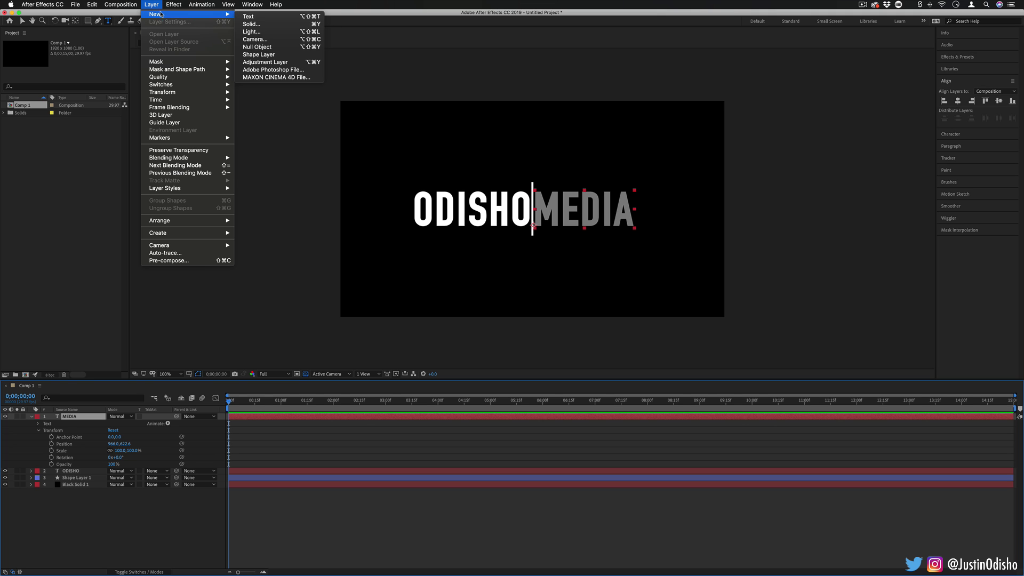
left_click(262, 25)
key("Return")
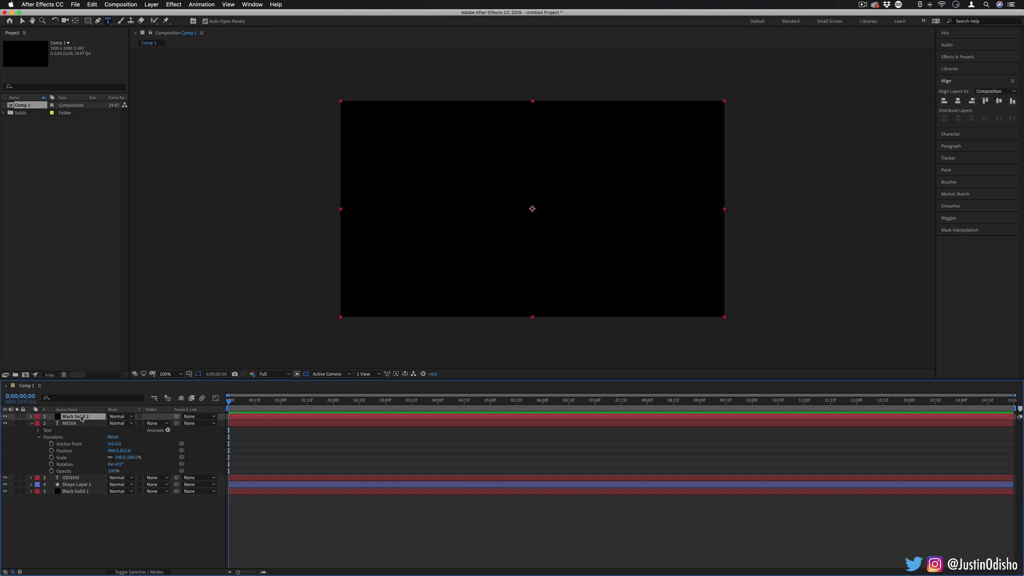
Step: Add a mask to Black Solid 2 and shift it right to start at the line
right_click(81, 417)
mouse_move(121, 375)
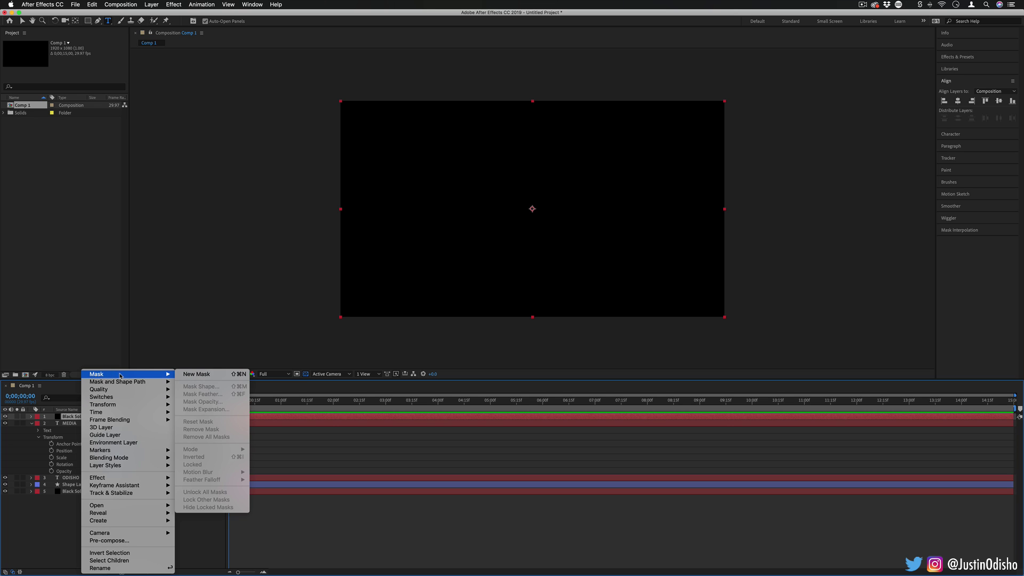
left_click(185, 376)
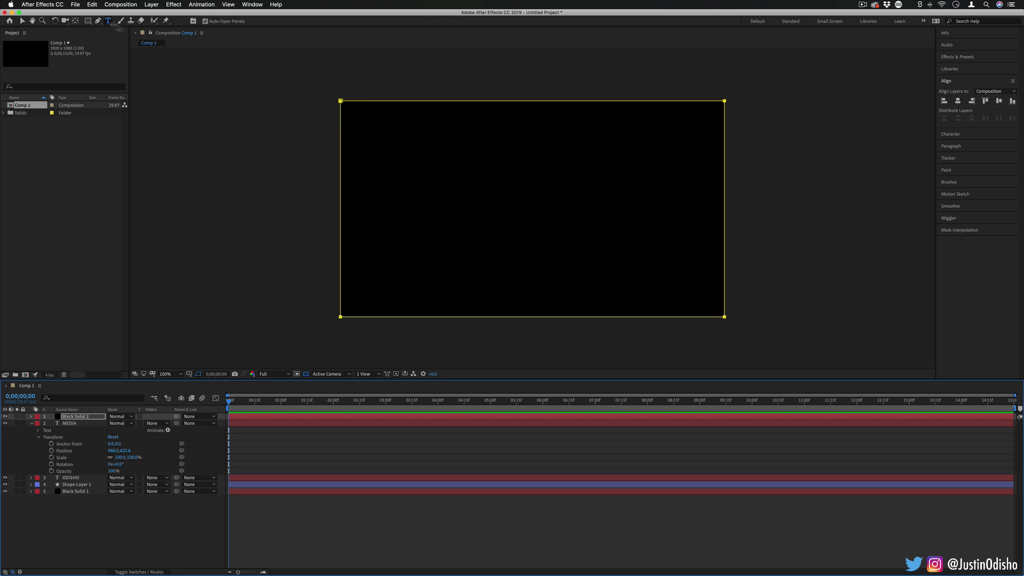
left_click(22, 20)
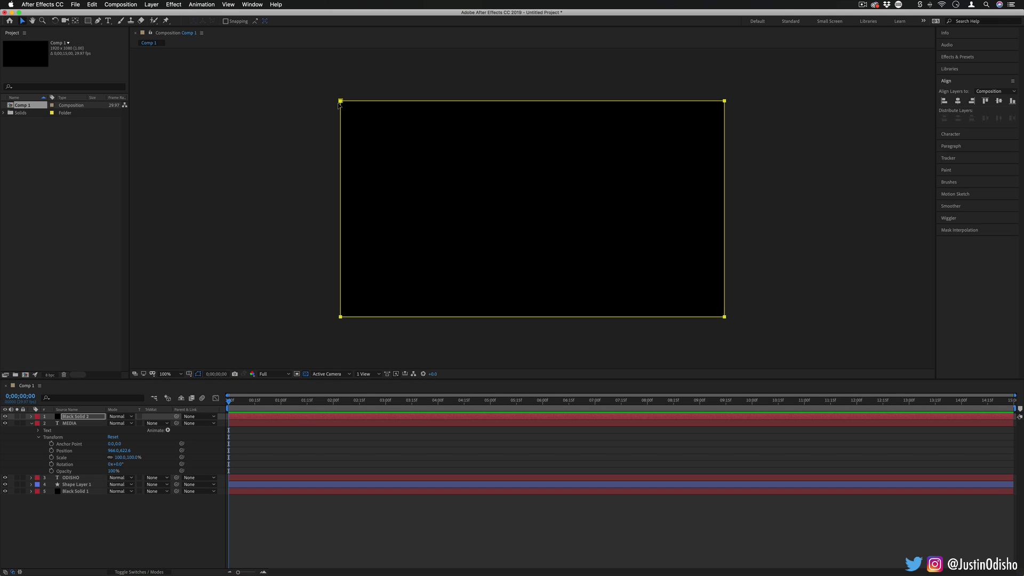
left_click_drag(341, 101, 533, 101)
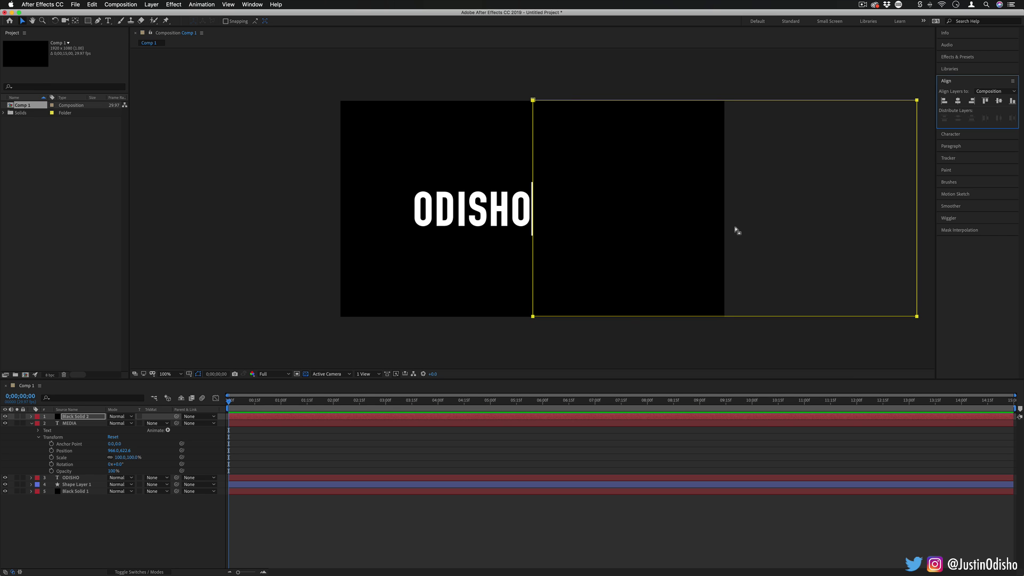
Step: Make Black Solid 2 MEDIA's alpha track matte, then slide MEDIA's Position X to test it
key("Return")
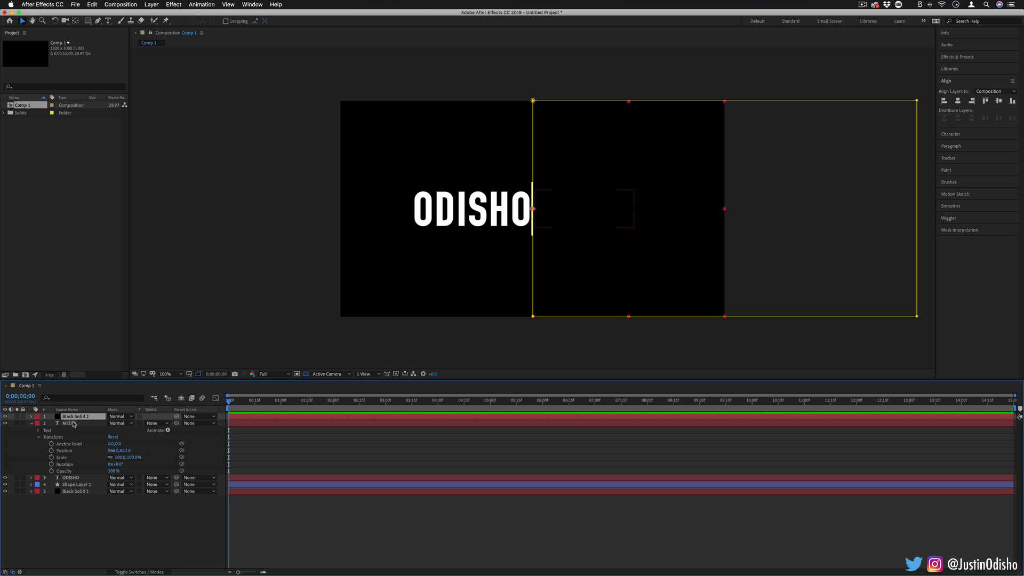
left_click(74, 424)
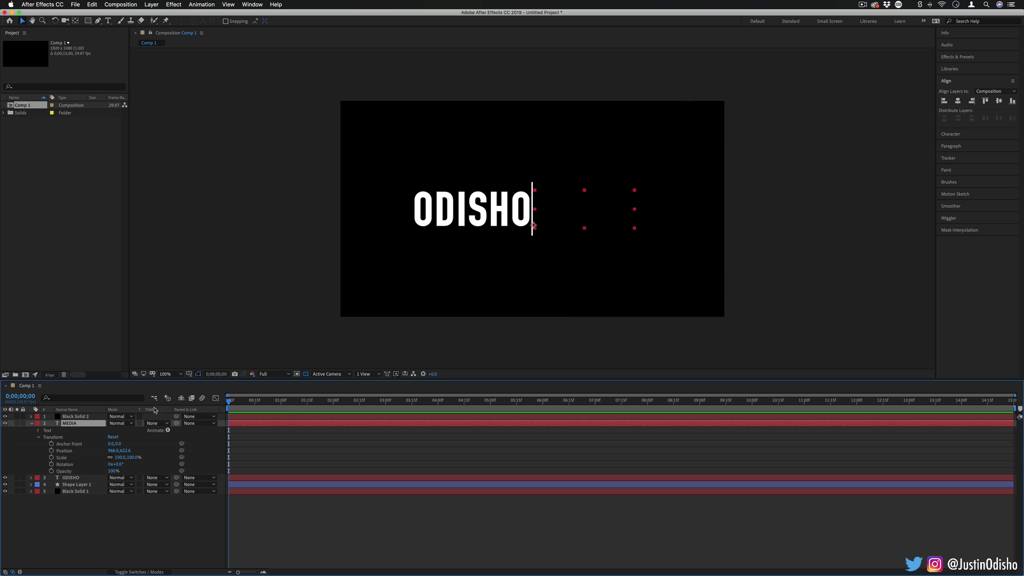
left_click(167, 424)
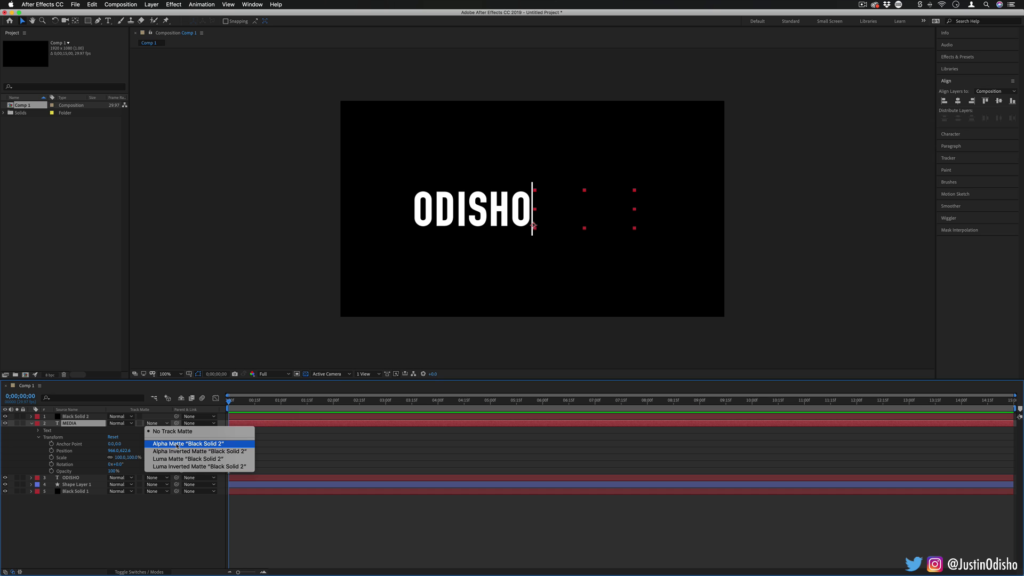
left_click(178, 445)
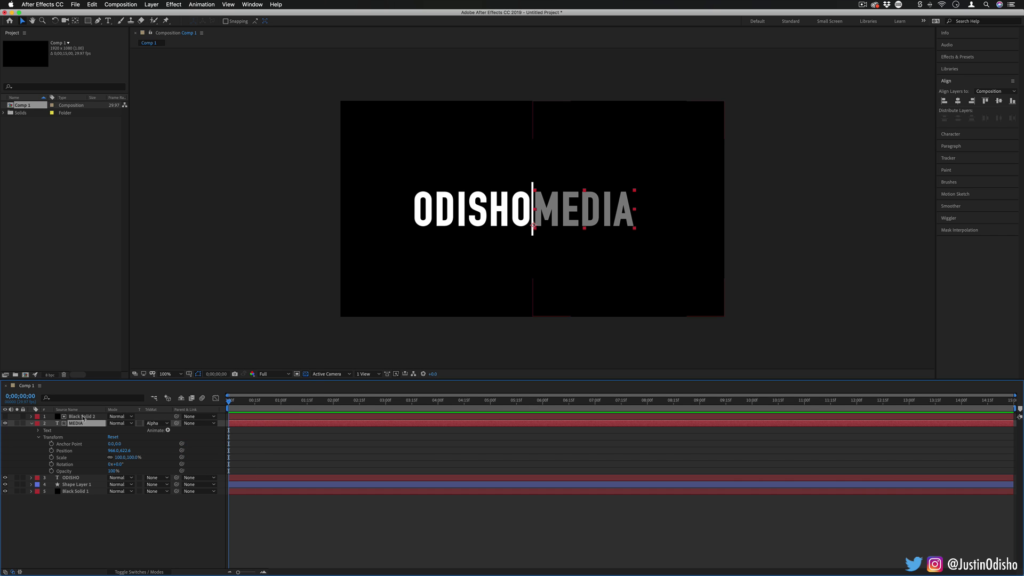
left_click(10, 422)
left_click_drag(113, 452, 35, 452)
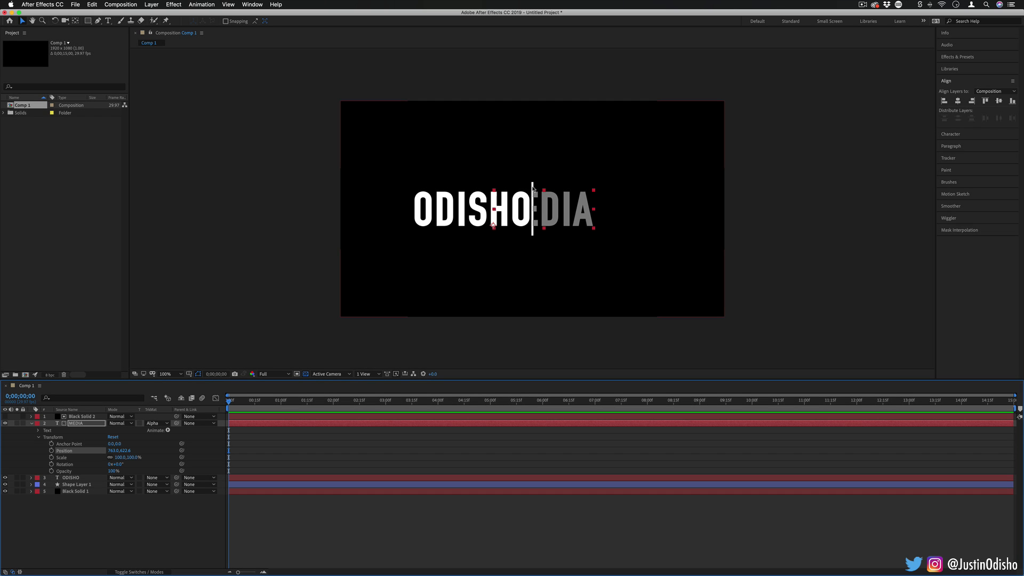
Step: Move Shape Layer 1 to the top of the layer stack and reselect MEDIA
left_click(81, 485)
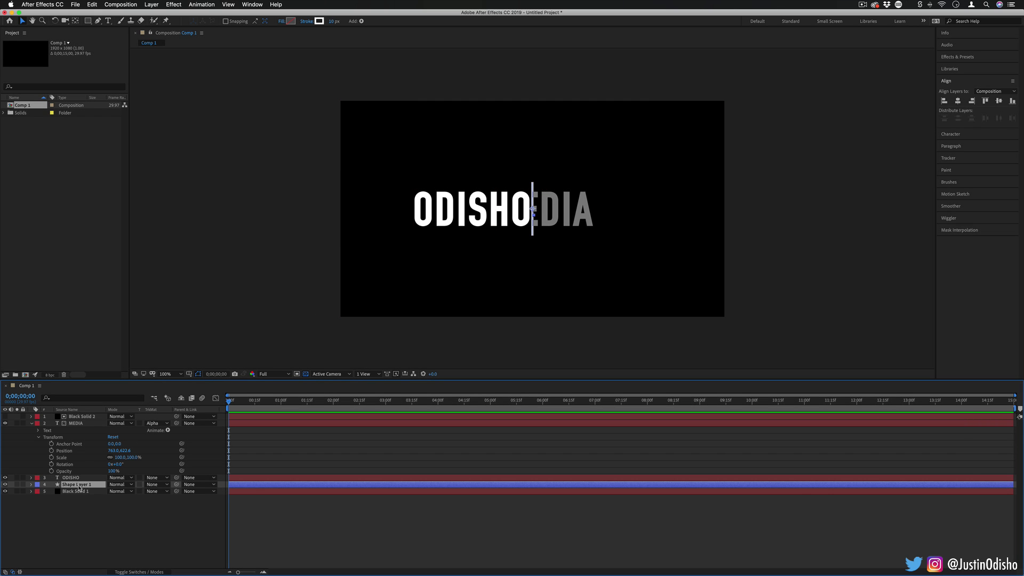
left_click_drag(80, 486, 80, 416)
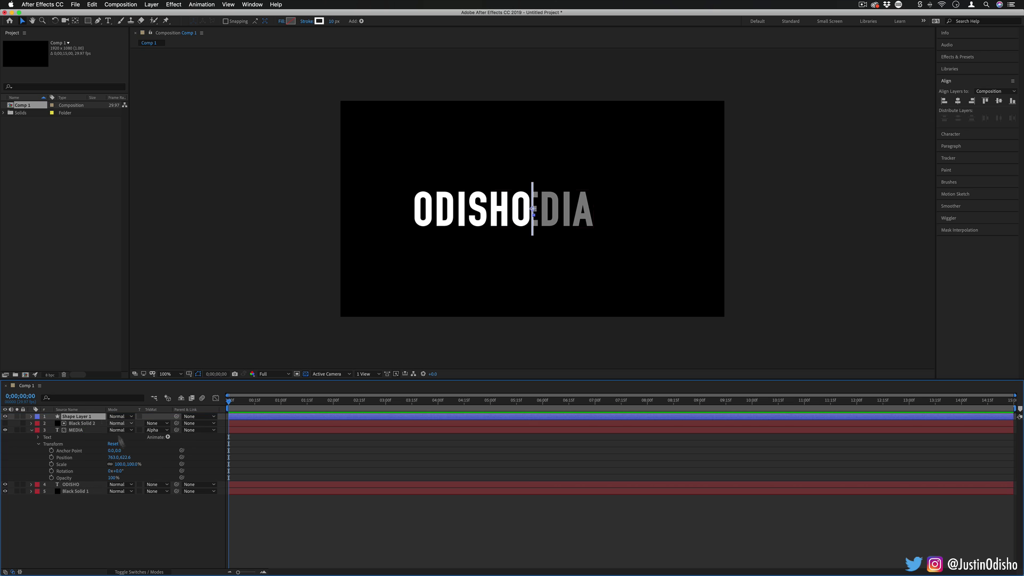
key("F2")
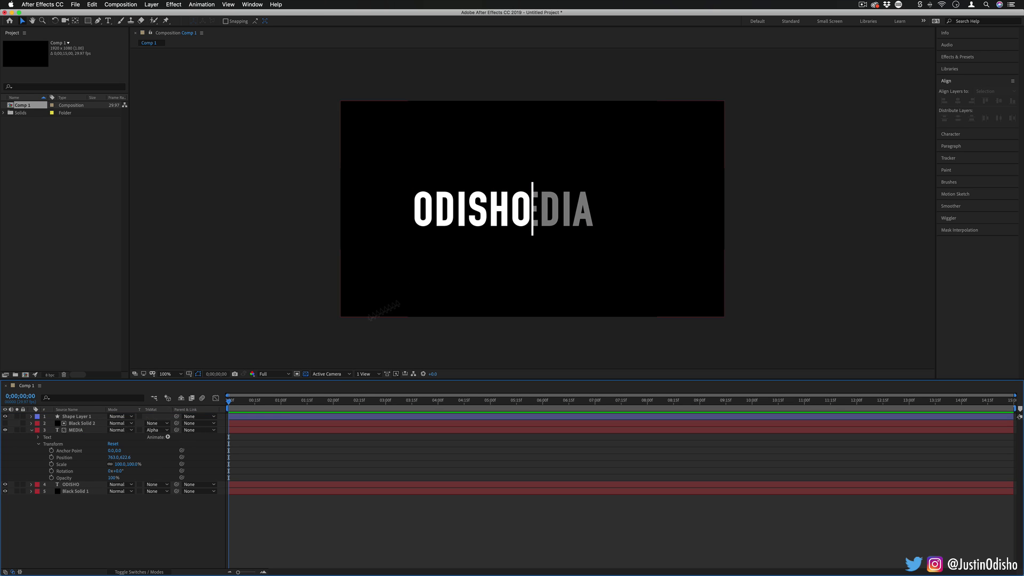
left_click(75, 430)
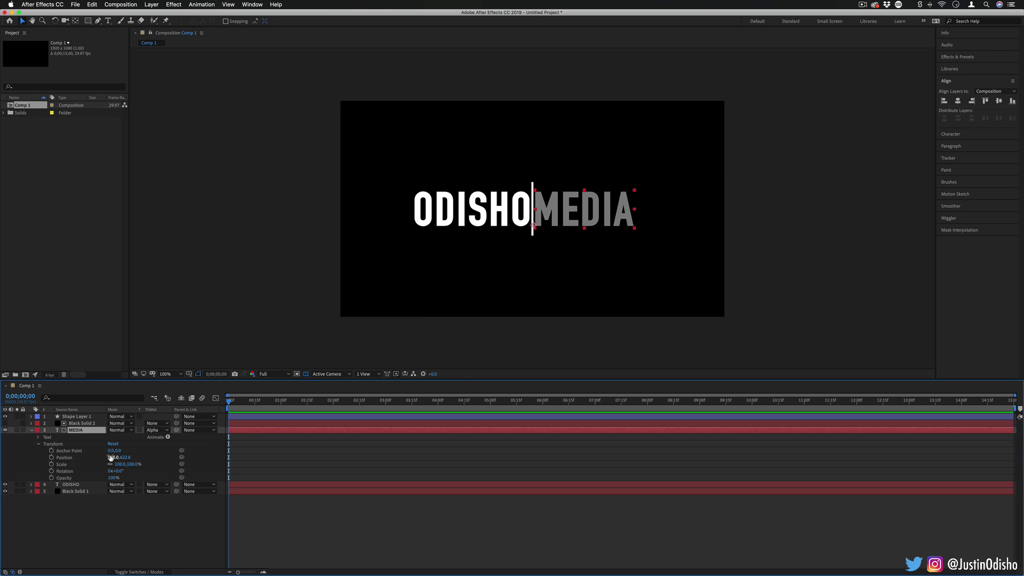
Step: Keyframe MEDIA's Position at about 2s, then at 0s slide it left behind the line
left_click(67, 458)
left_click(52, 457)
left_click_drag(229, 458, 329, 458)
left_click_drag(116, 458, 2, 471)
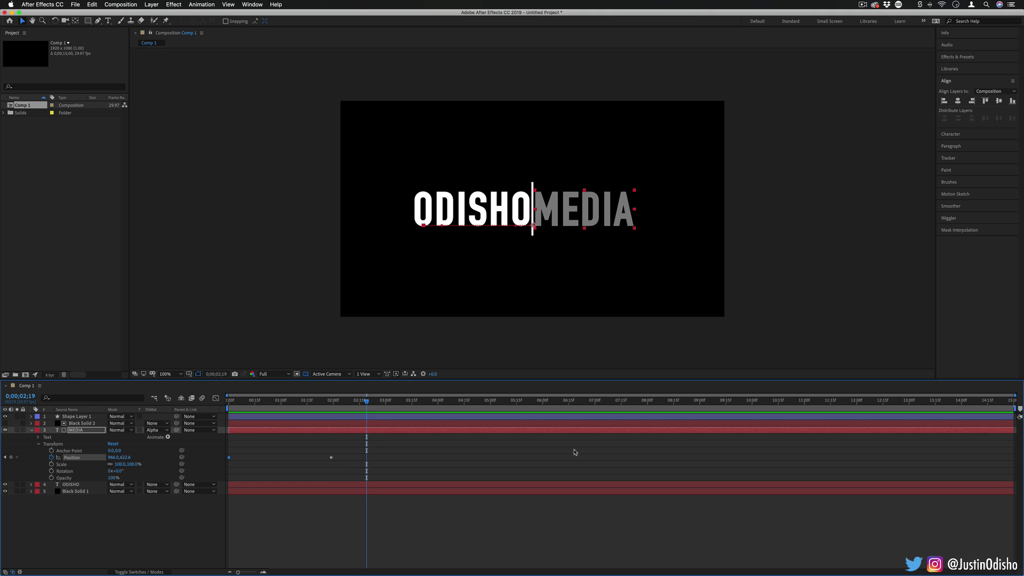
Step: Apply Easy Ease to both of MEDIA's Position keyframes
key("space")
left_click_drag(438, 437, 352, 468)
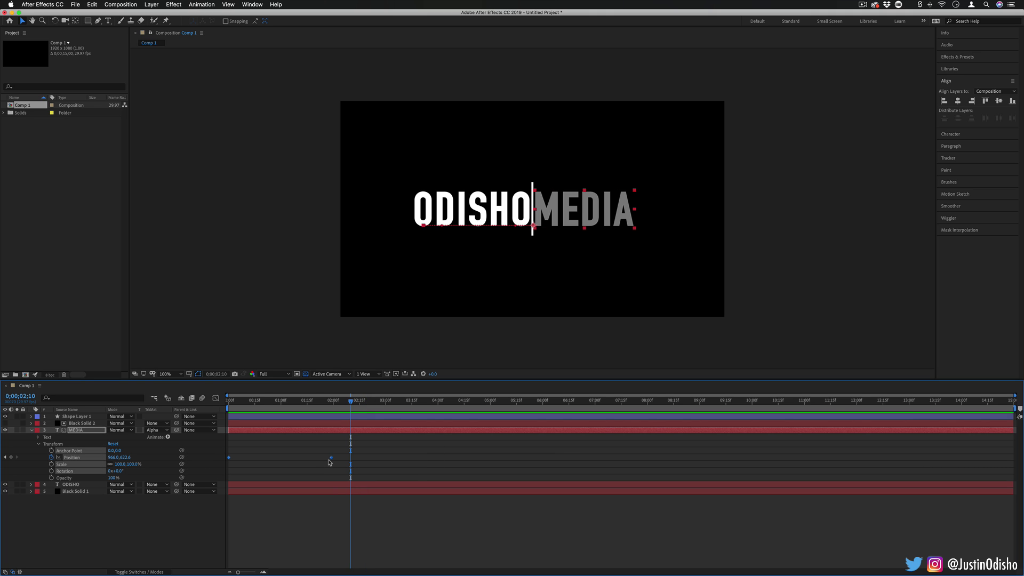
right_click(331, 459)
mouse_move(402, 551)
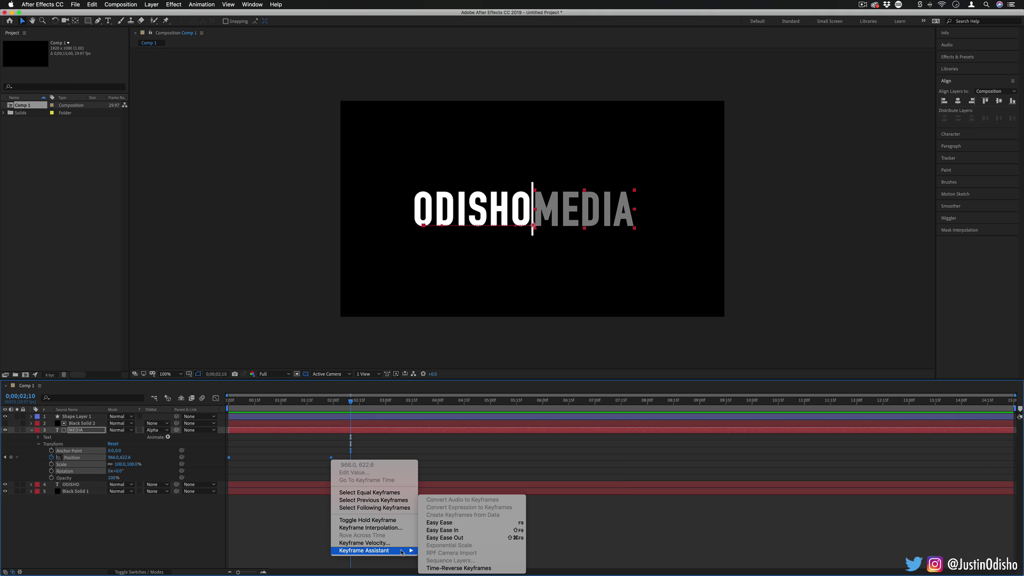
left_click(455, 524)
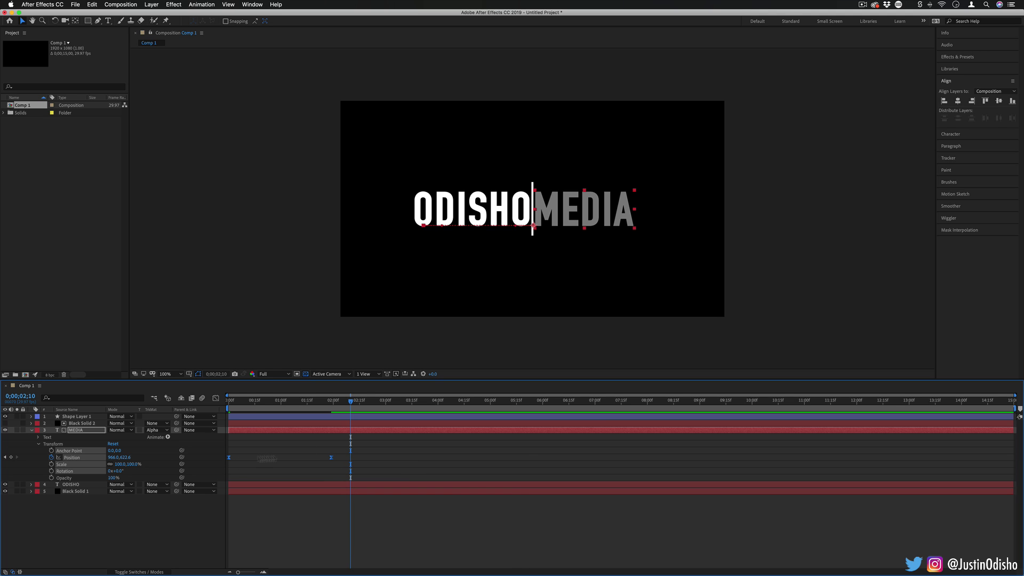
Step: Check MEDIA's eased position curve in the Graph Editor and preview the slide from the start
left_click(216, 398)
mouse_move(229, 494)
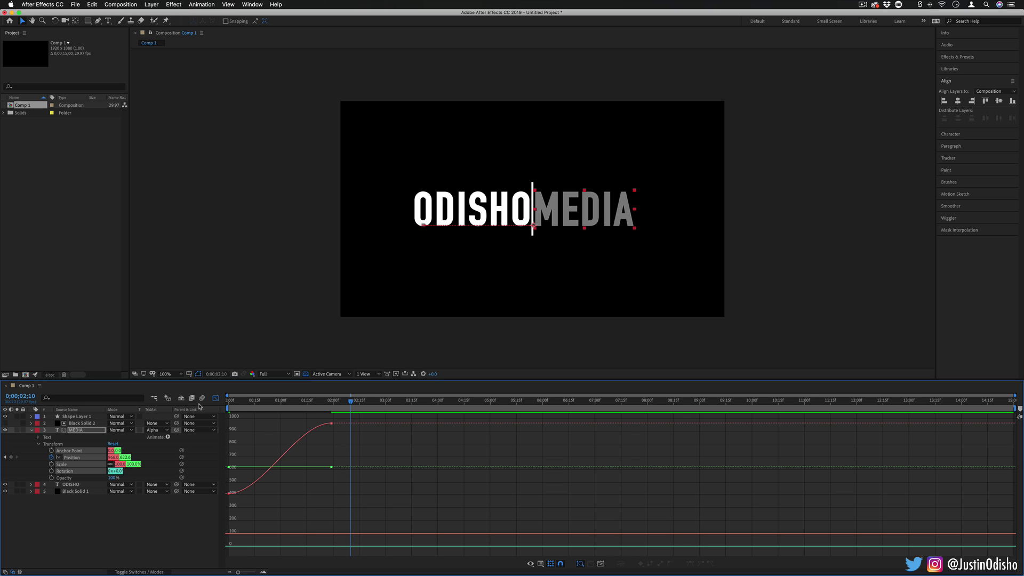
left_click(216, 399)
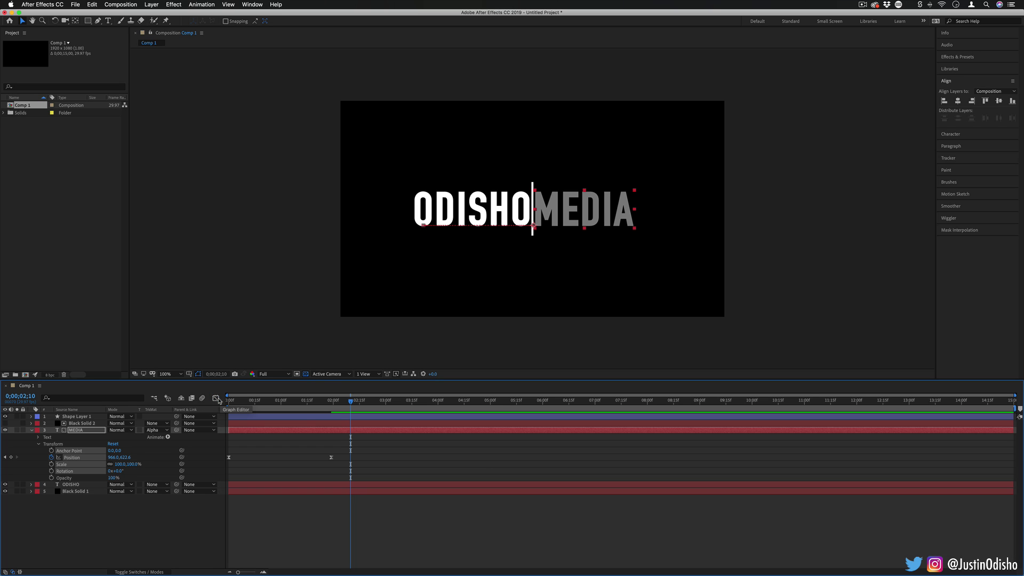
left_click(216, 399)
left_click(216, 399)
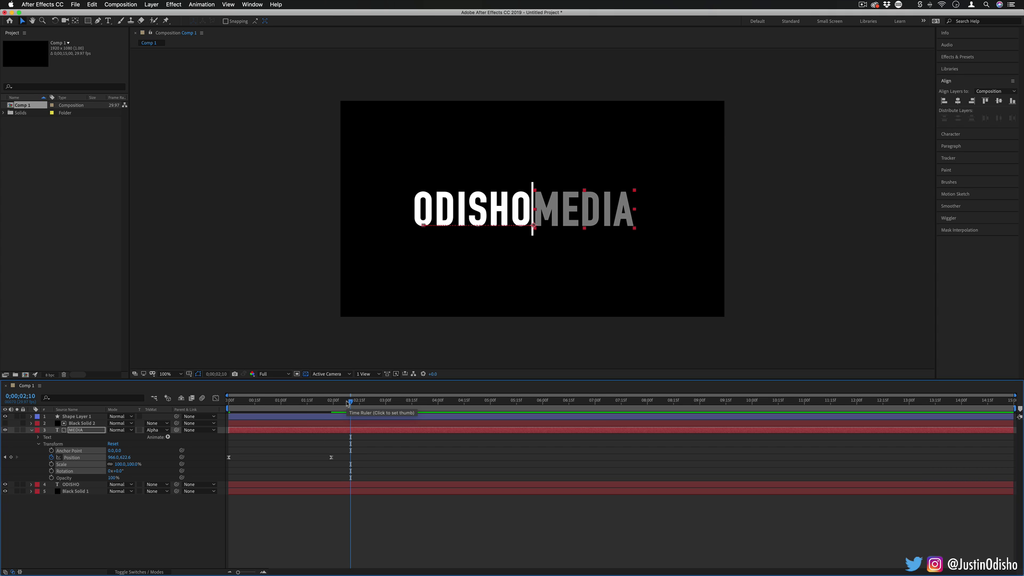
key("Home")
key("period")
key("space")
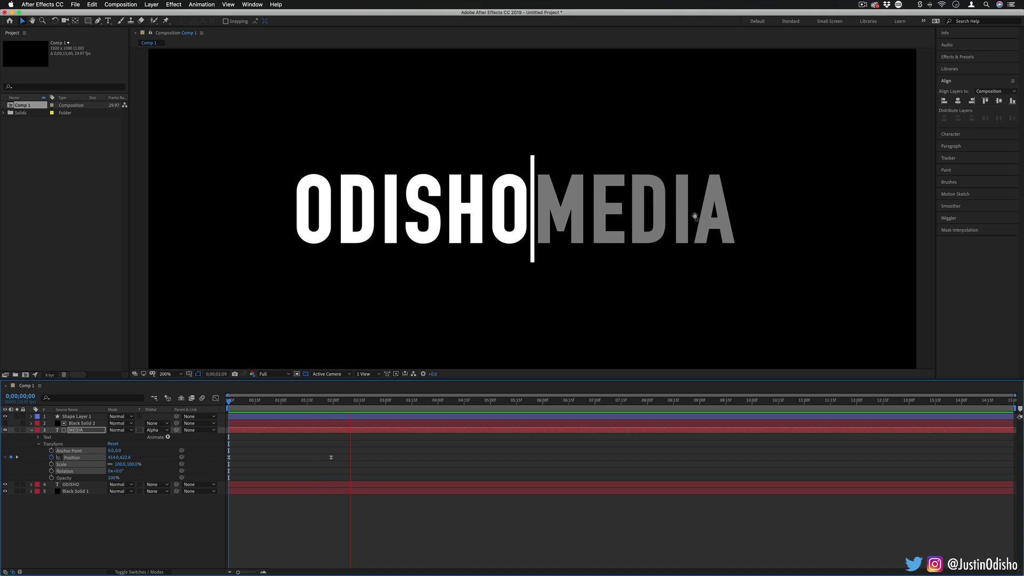
key("space")
key("comma")
Step: Duplicate Black Solid 2, place the copy above ODISHO, and make it ODISHO's Alpha Inverted Matte
key("u")
left_click(79, 439)
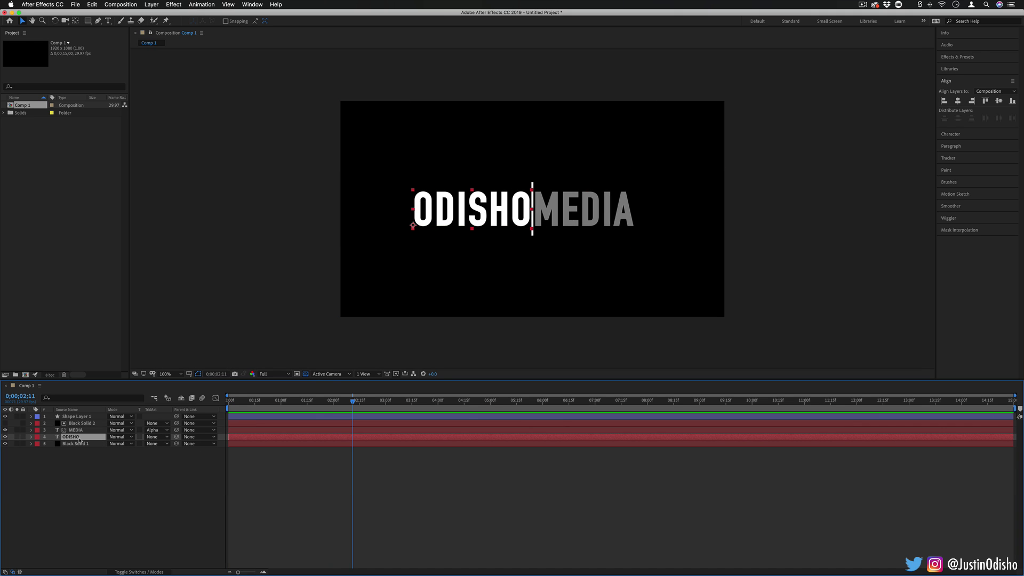
left_click(94, 451)
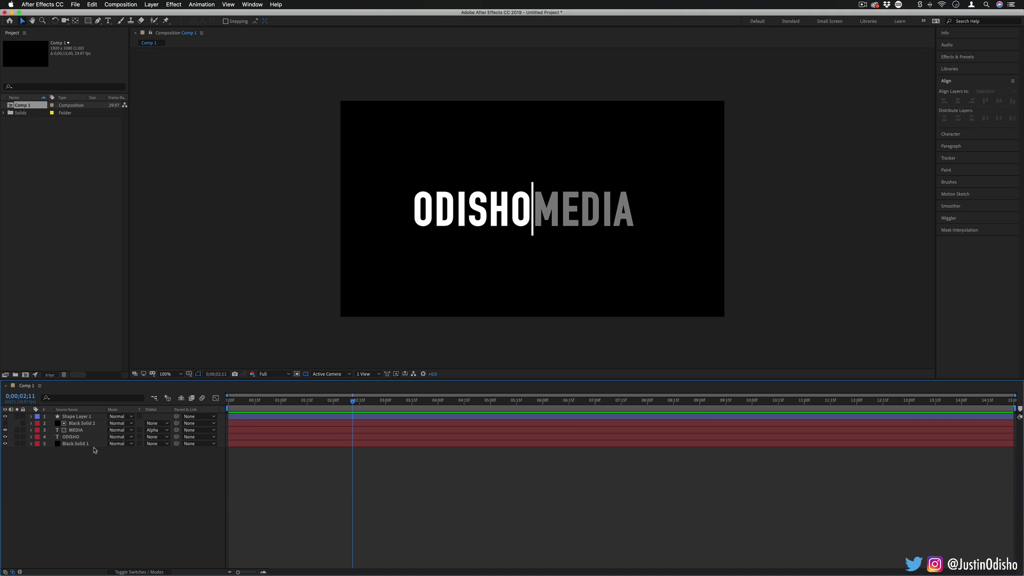
left_click(85, 424)
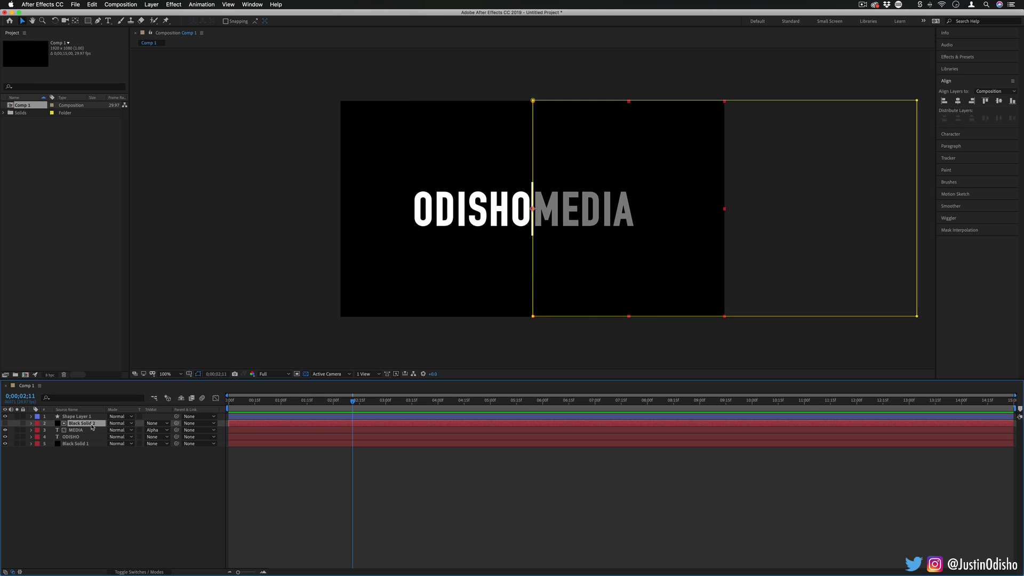
key("super")
key("super+d")
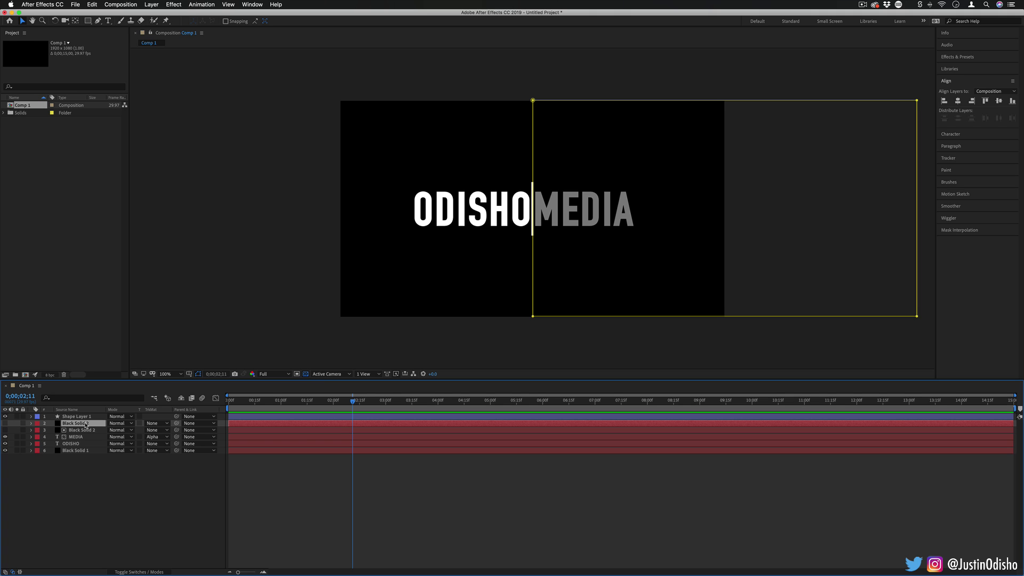
left_click_drag(85, 425, 83, 441)
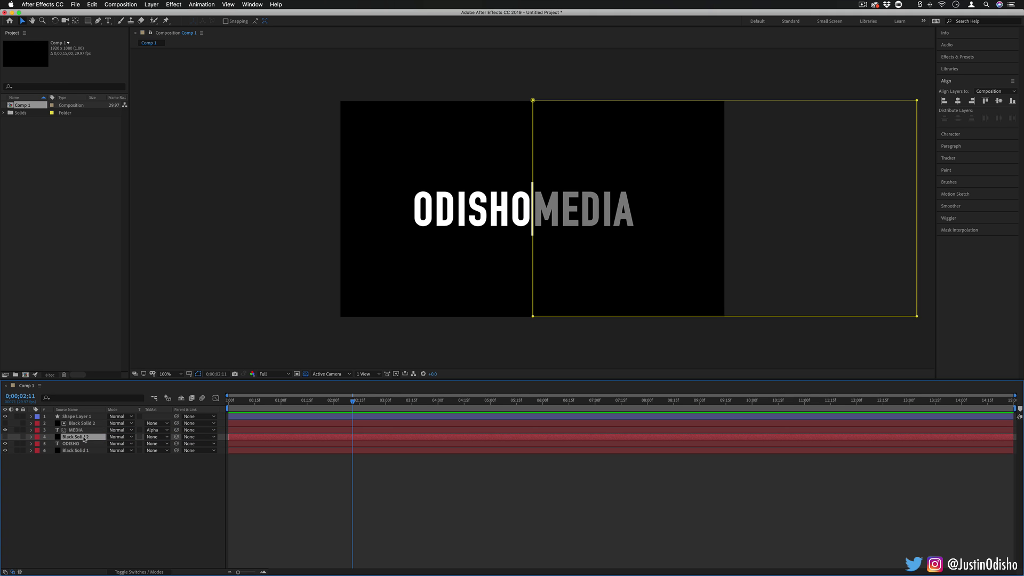
left_click(157, 444)
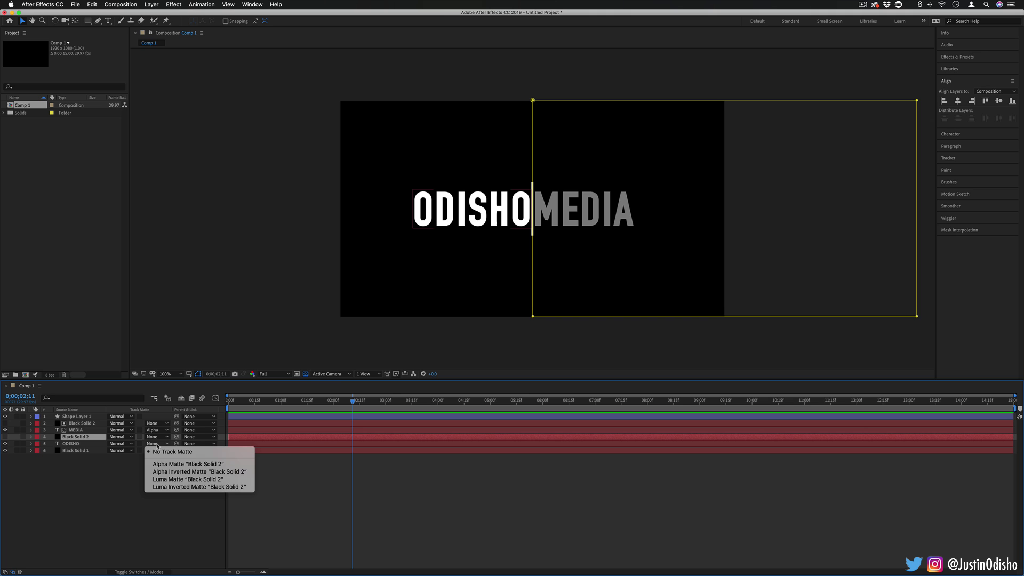
left_click(204, 472)
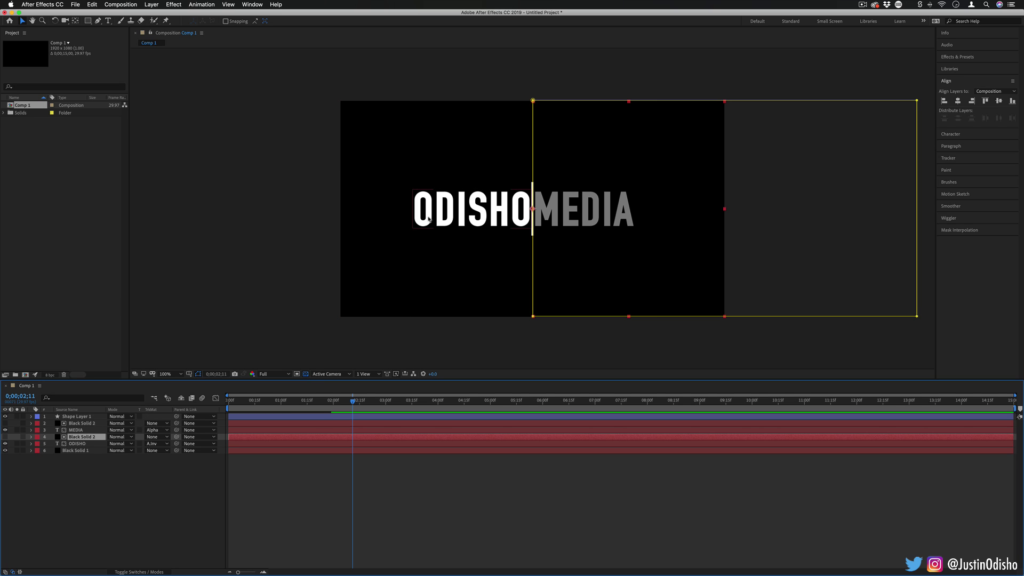
Step: Keyframe ODISHO's Position at about 2s, with ODISHO pushed right behind the line at 0s
left_click(142, 478)
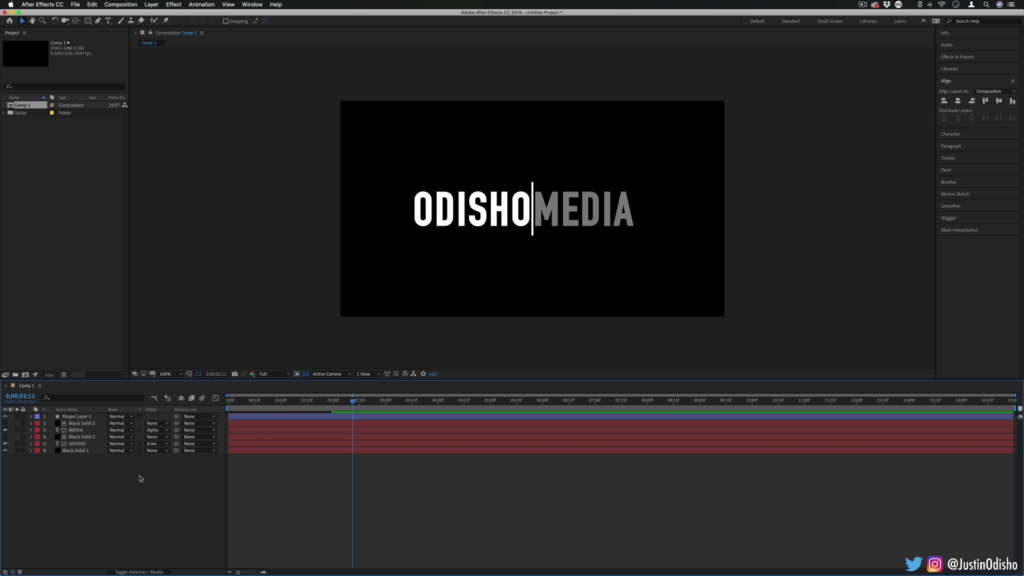
left_click(85, 443)
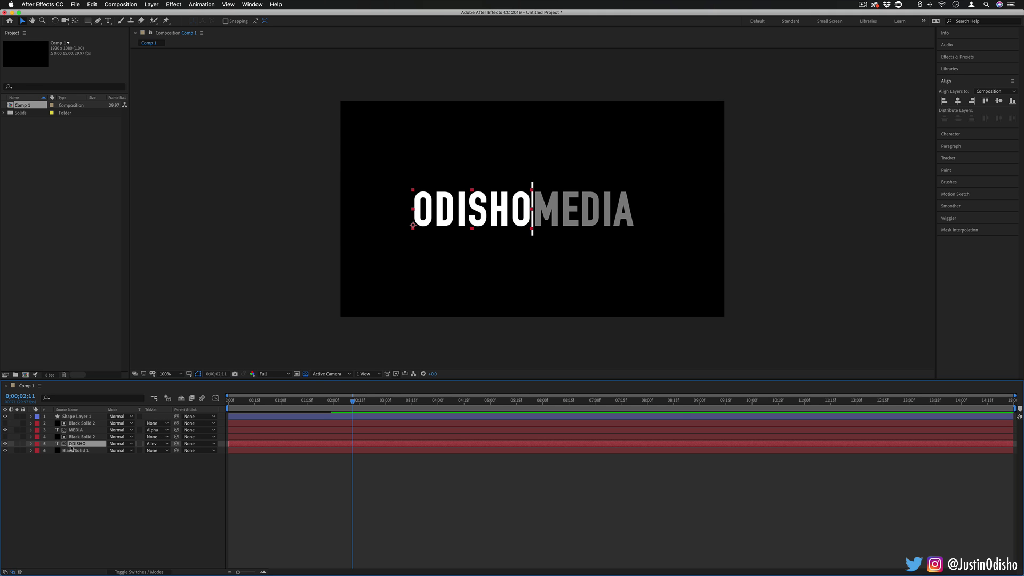
left_click(31, 444)
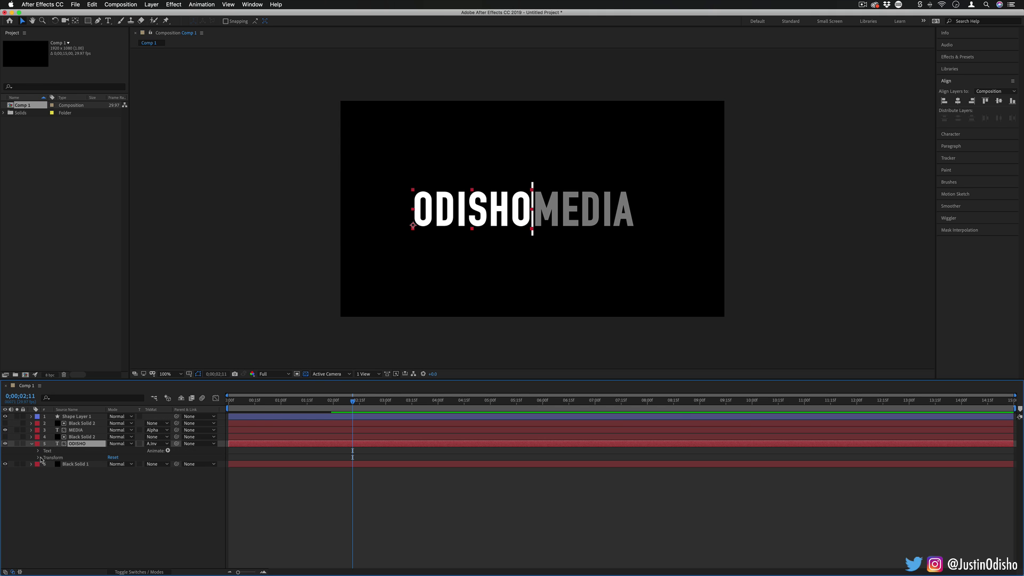
left_click(38, 458)
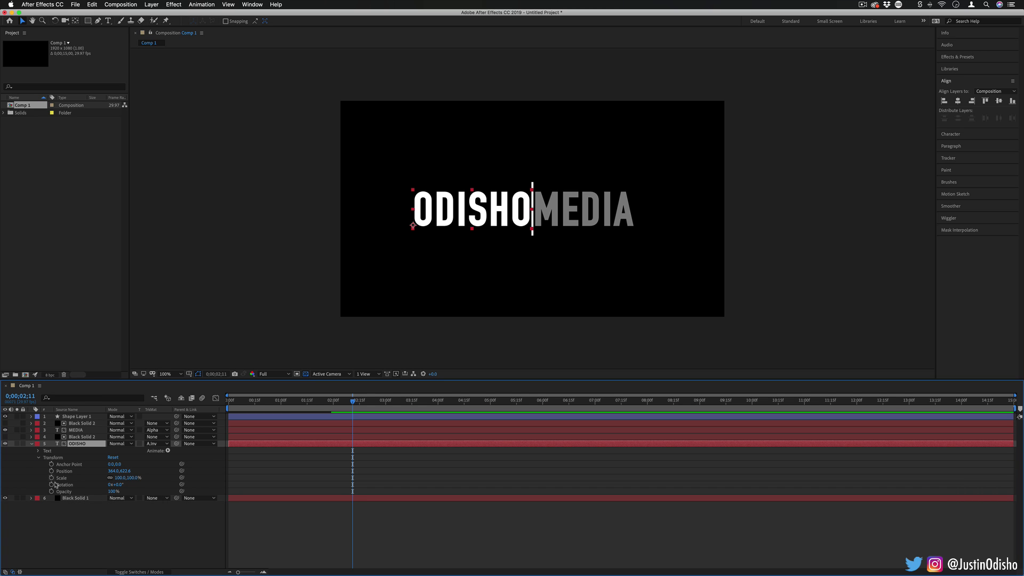
key("Home")
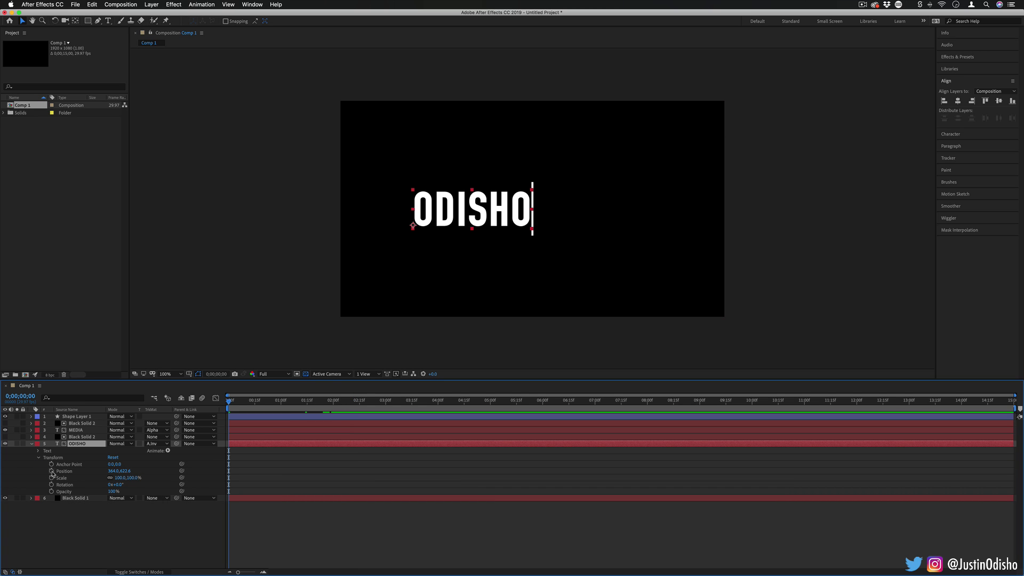
left_click(51, 471)
left_click_drag(230, 475, 328, 473)
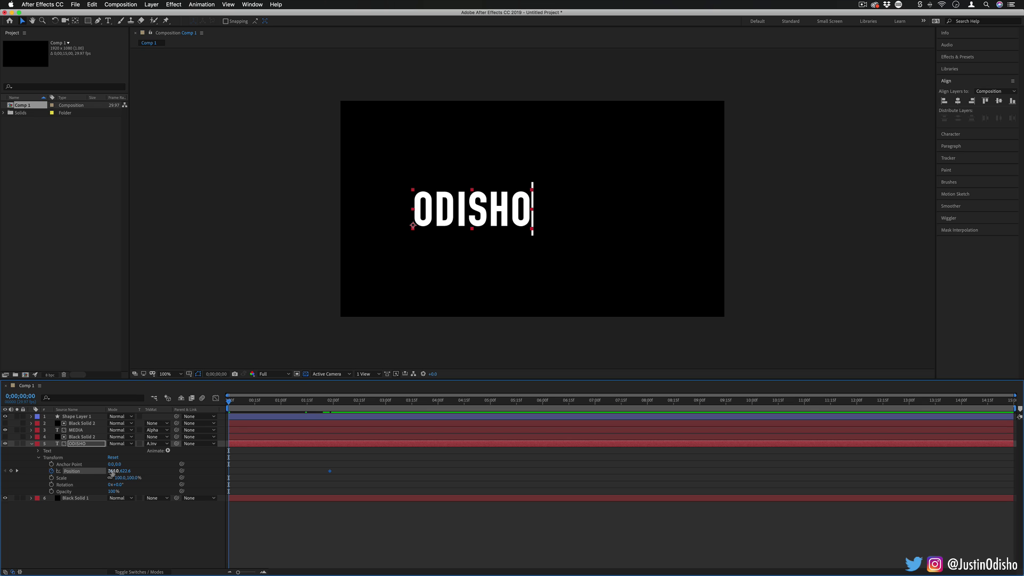
left_click_drag(112, 471, 368, 482)
left_click(330, 471)
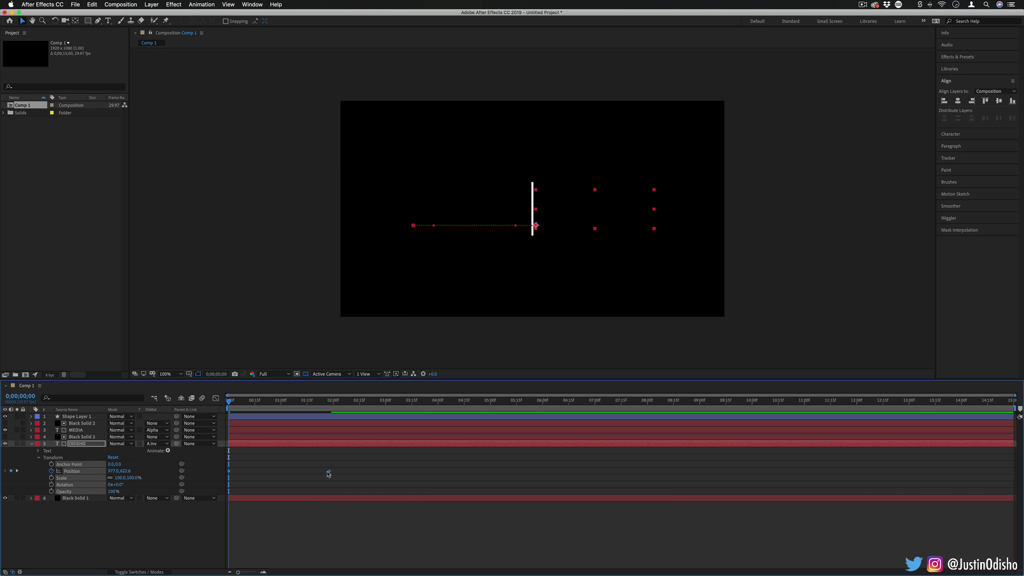
Step: Apply Easy Ease to ODISHO's Position keyframes and preview the animation
right_click(328, 473)
mouse_move(368, 563)
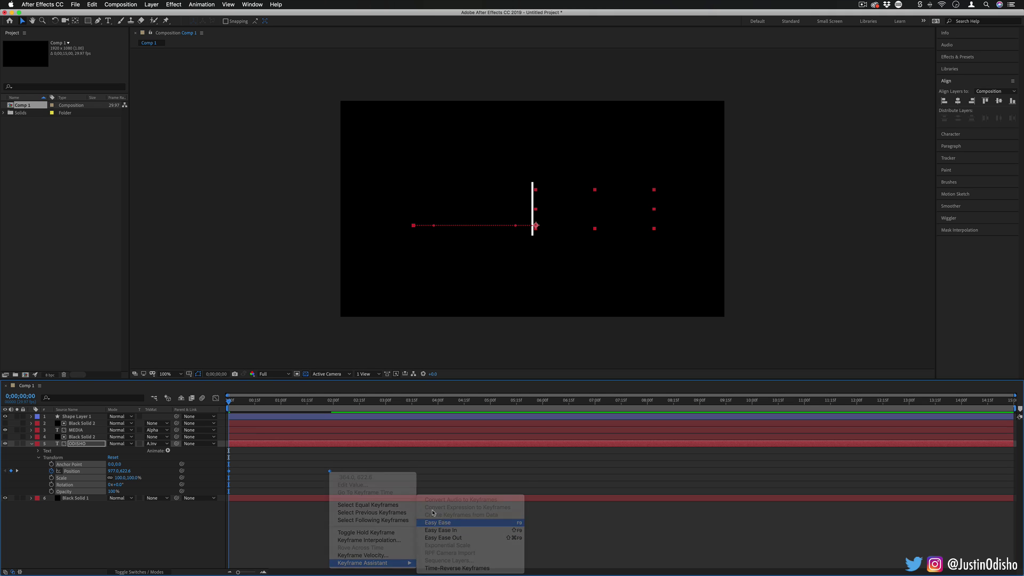
left_click(435, 523)
left_click(348, 462)
key("space")
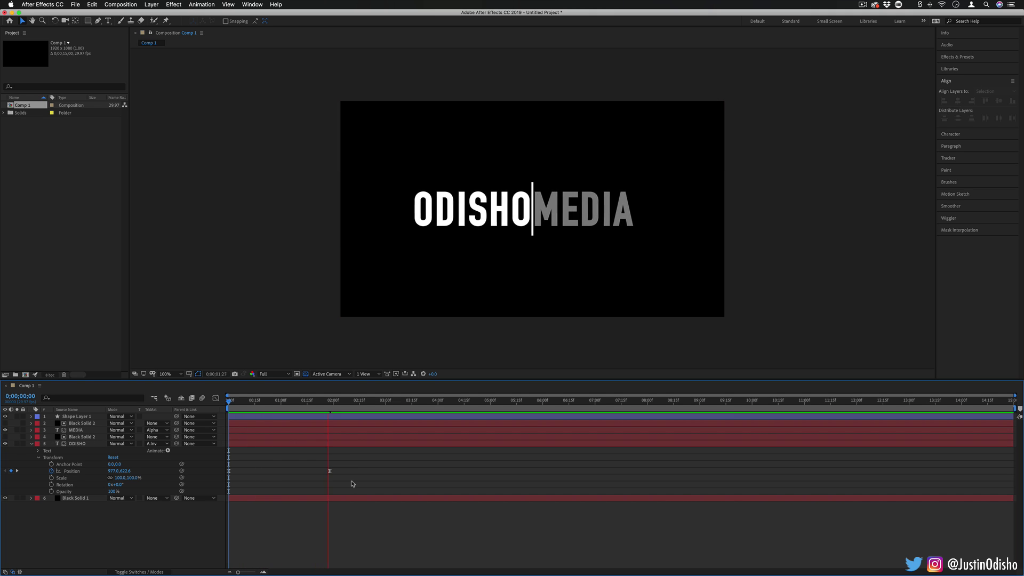
Step: Shift MEDIA's two Position keyframes about a second later, then nudge them slightly earlier after previewing
key("space")
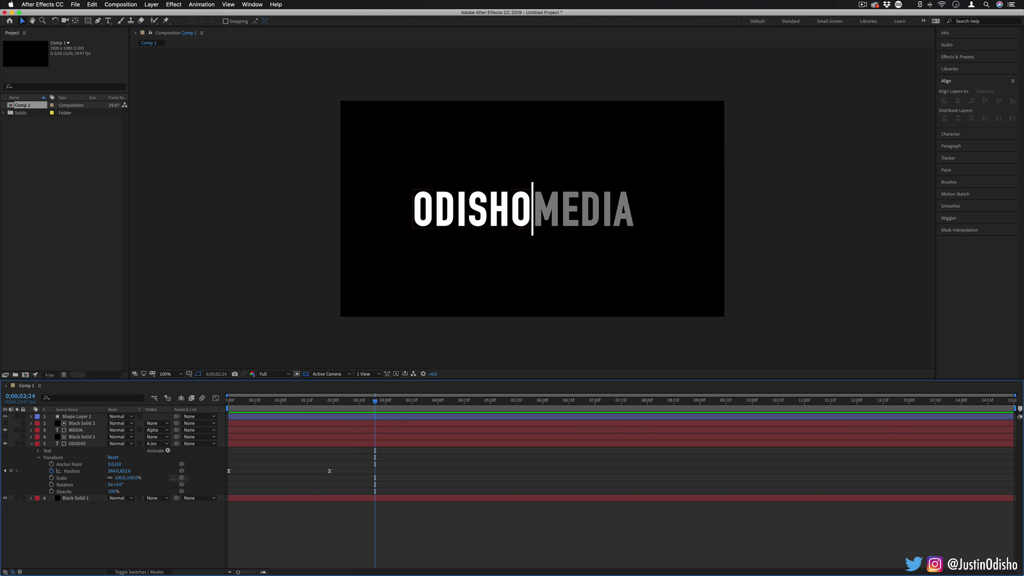
left_click(31, 433)
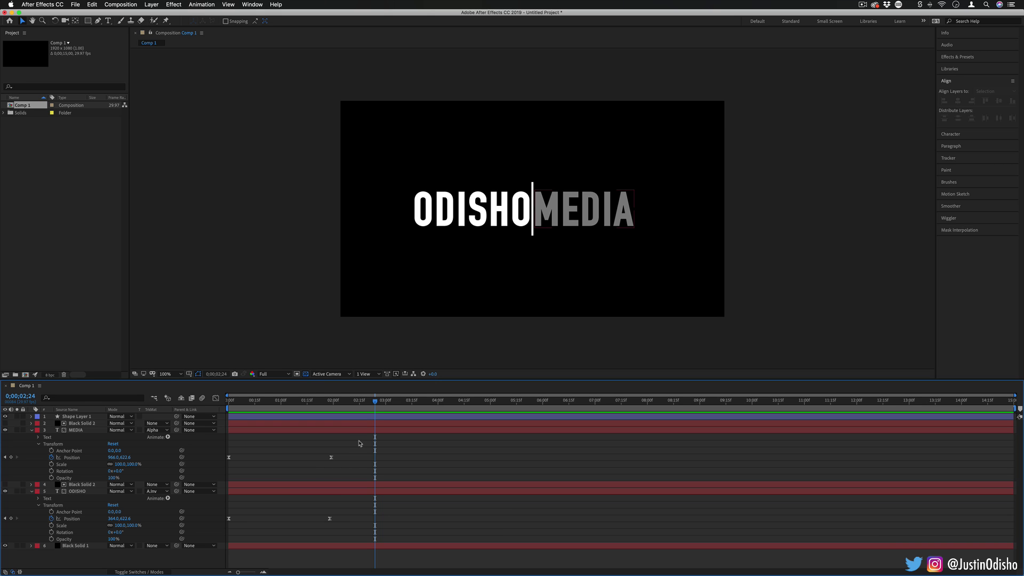
left_click_drag(360, 438, 232, 467)
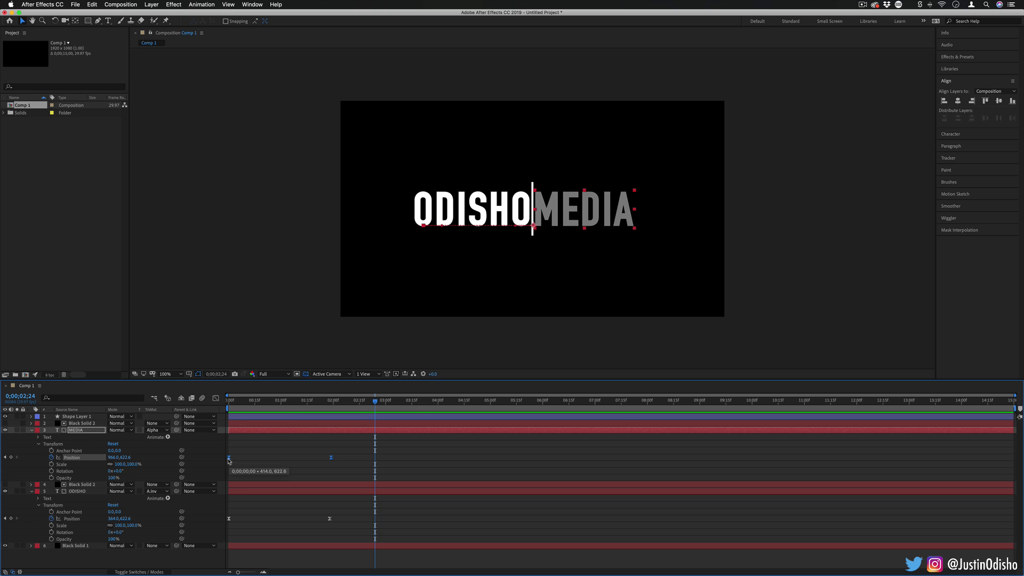
left_click_drag(231, 460, 314, 465)
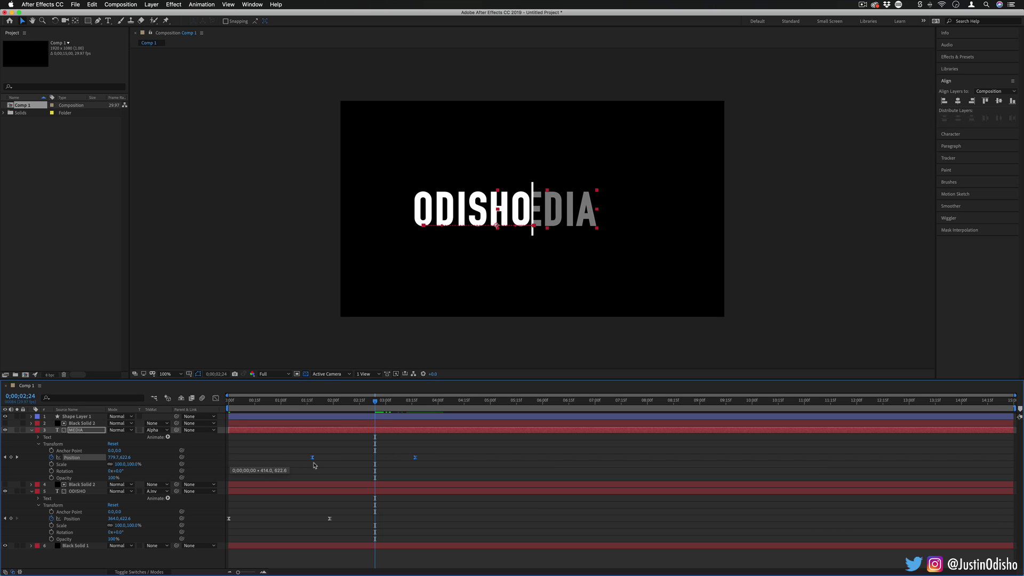
key("space")
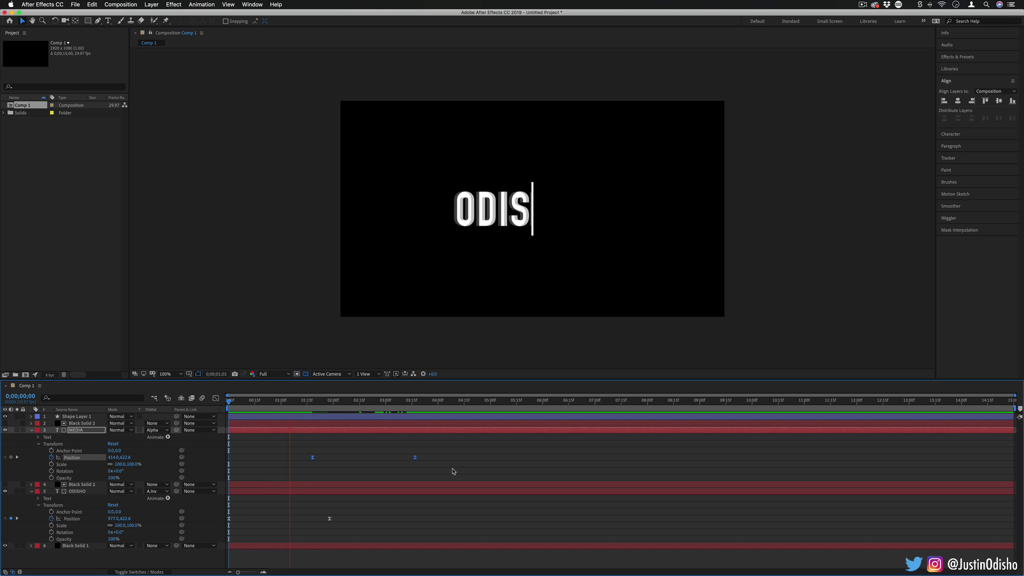
left_click_drag(472, 442, 284, 461)
left_click(312, 457, "shift")
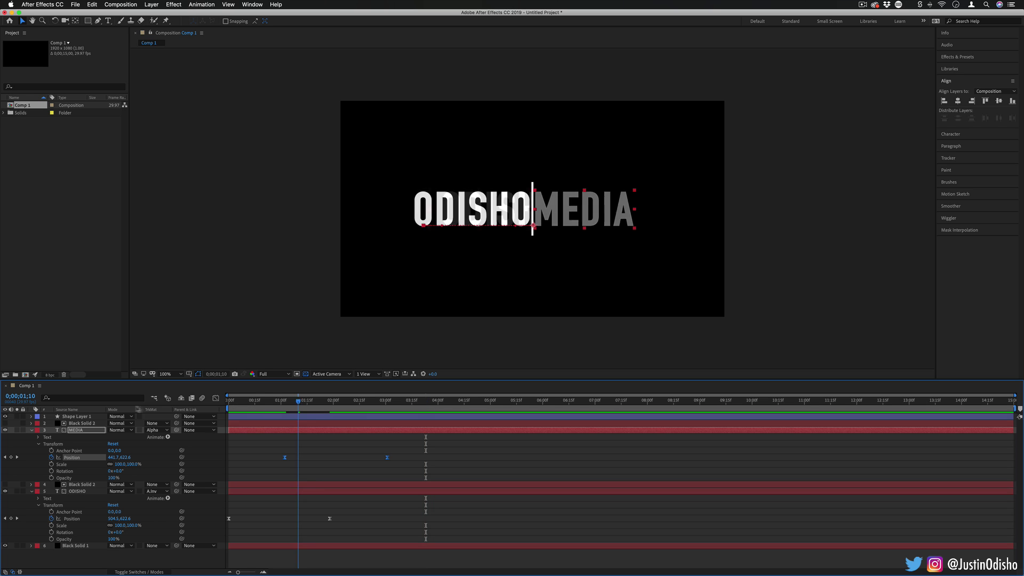
key("Home")
key("space")
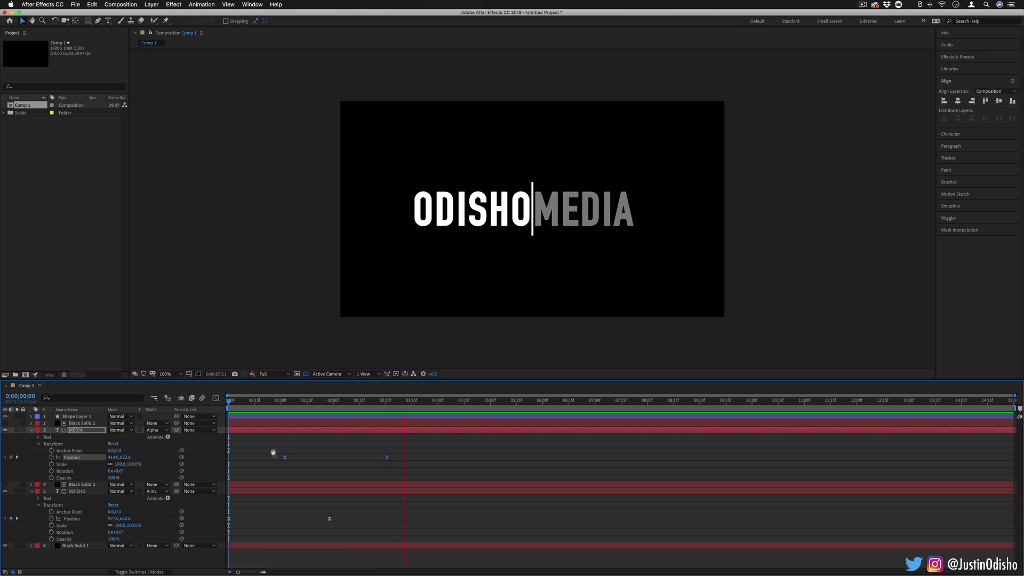
left_click_drag(284, 457, 266, 457)
Step: Keyframe Shape Layer 1's Scale at 0s with proportions unlinked at 100, 0%
left_click(31, 430)
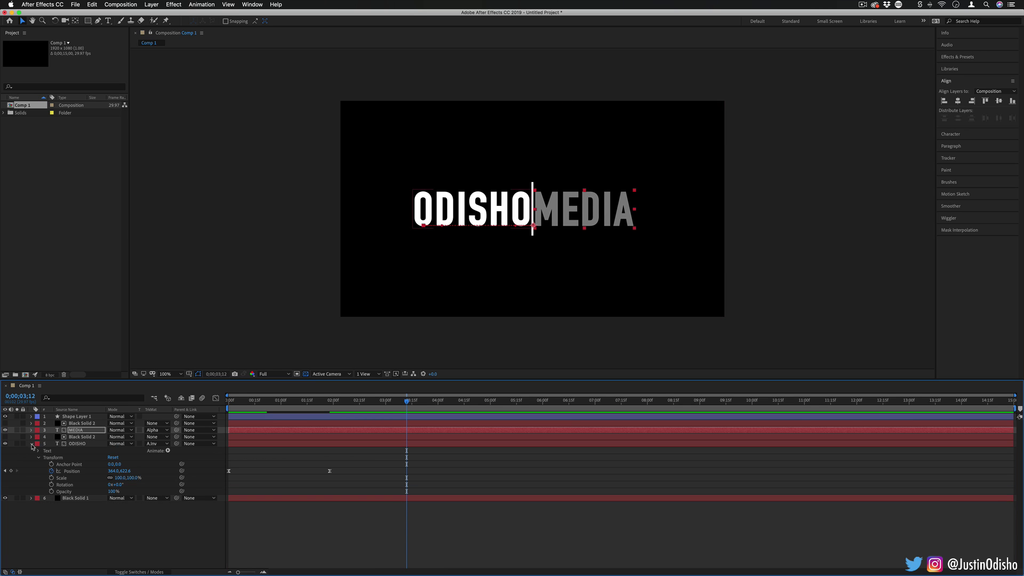
left_click(31, 443)
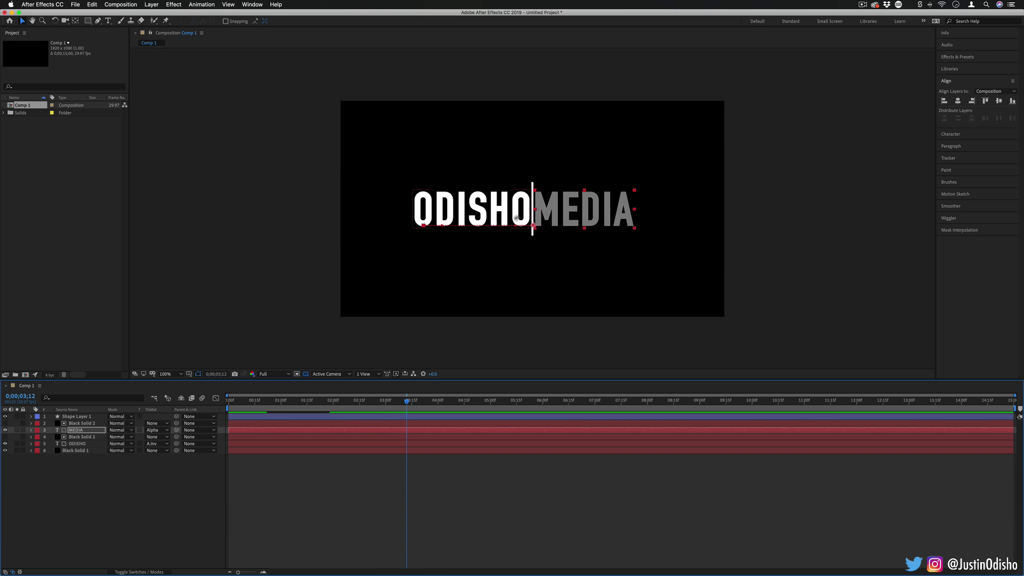
left_click(31, 416)
left_click(85, 416)
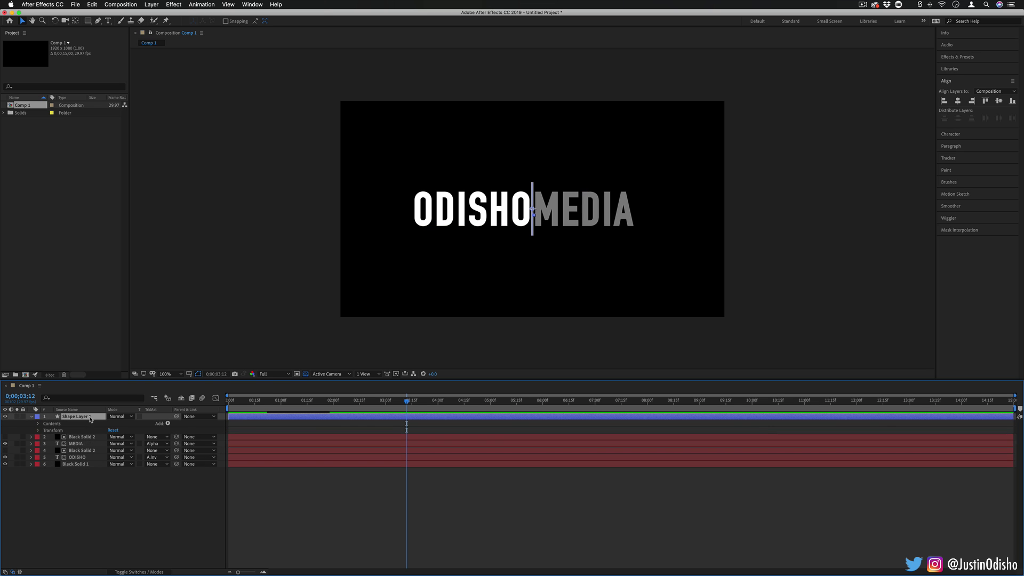
left_click(38, 431)
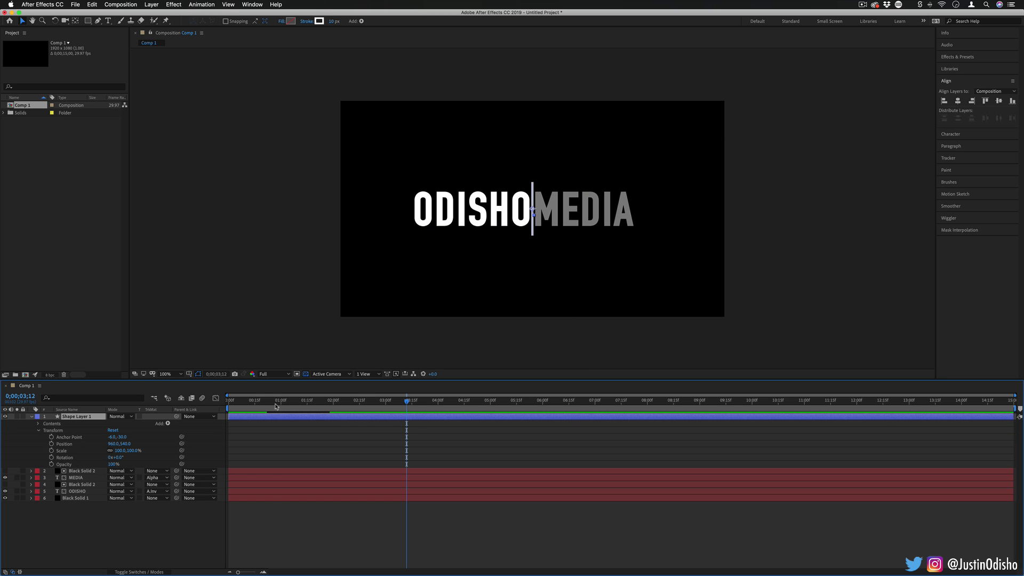
key("Home")
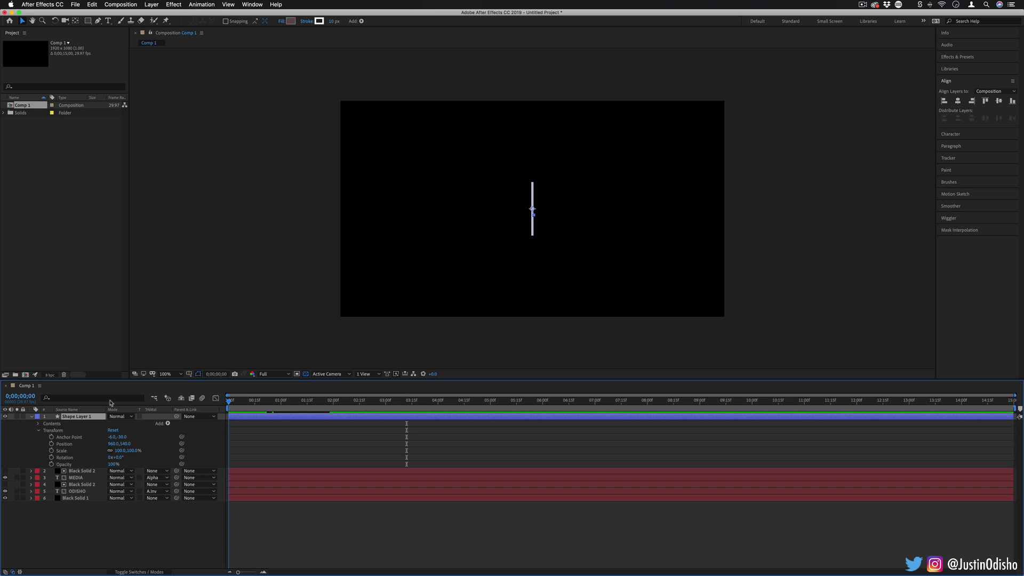
left_click(52, 451)
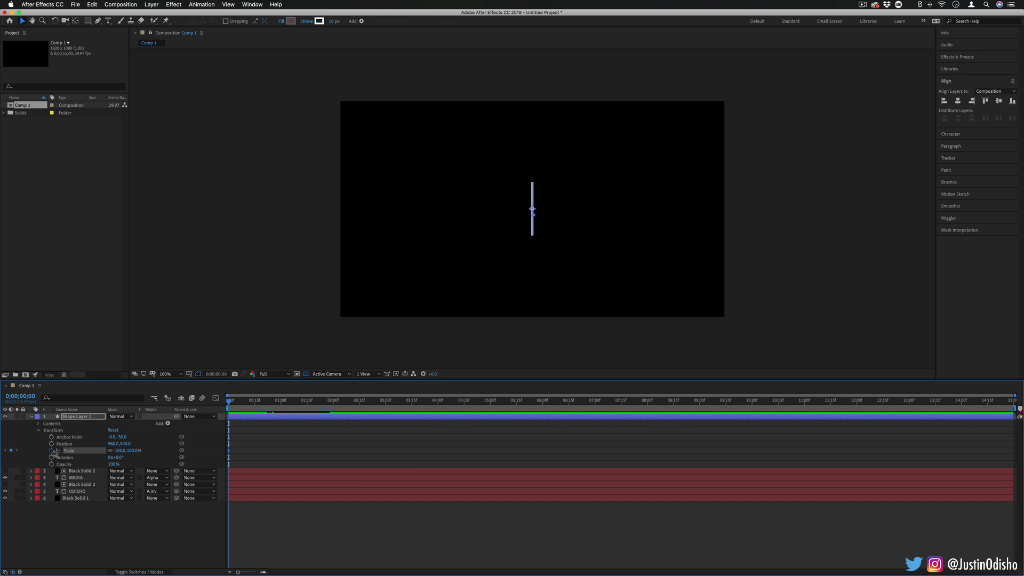
left_click(110, 451)
left_click(134, 451)
type("0")
key("Return")
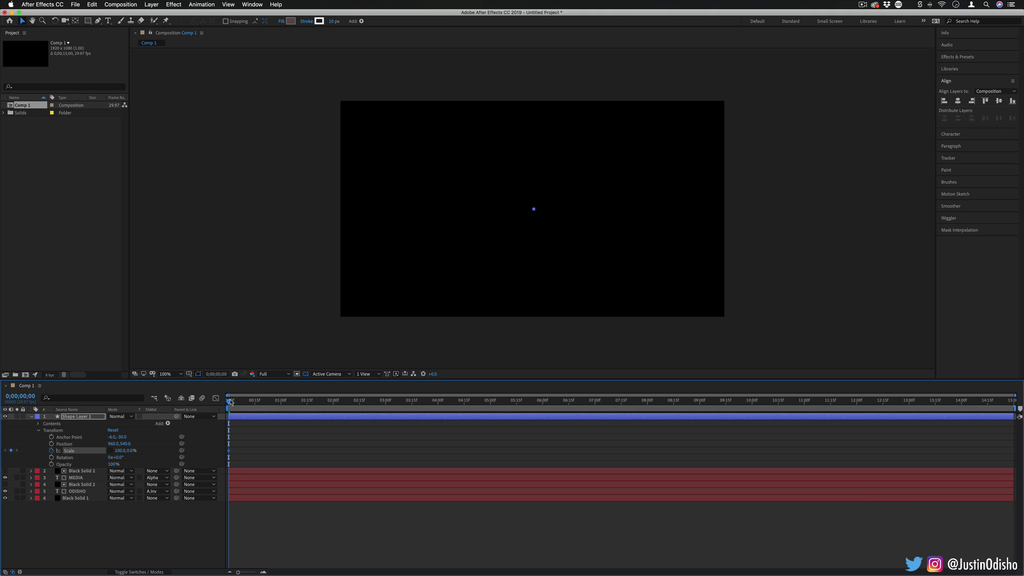
Step: Set the line's Scale to 100, 100% at 0;00;00;14 and preview the growth
left_click_drag(231, 402, 254, 403)
left_click(132, 450)
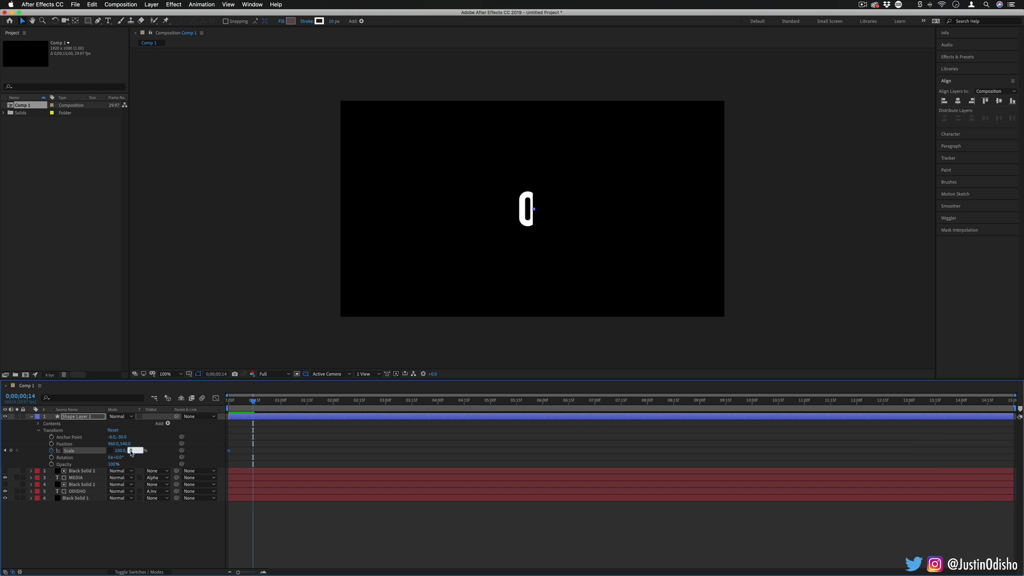
type("100")
key("Return")
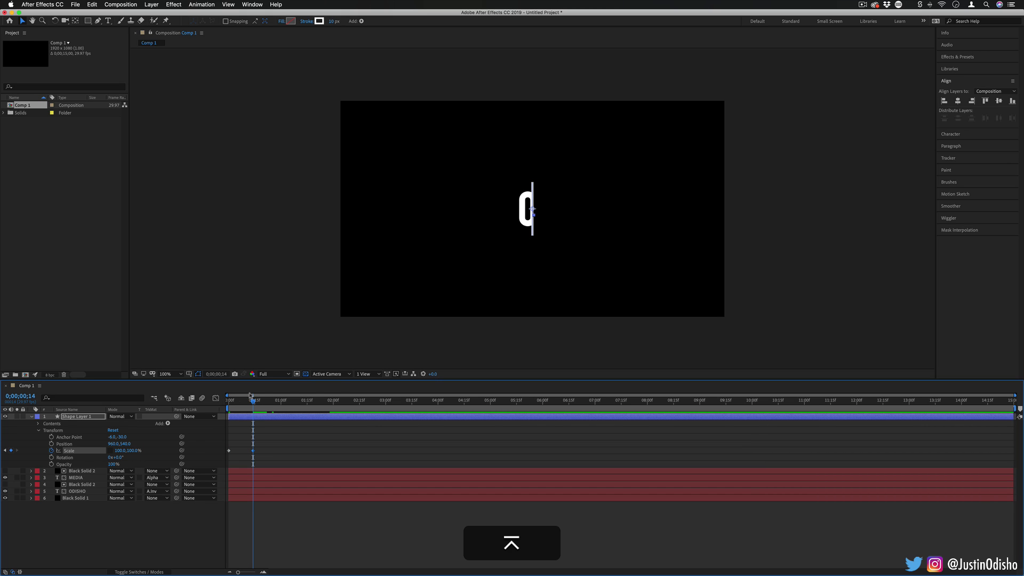
left_click_drag(254, 402, 193, 403)
key("space")
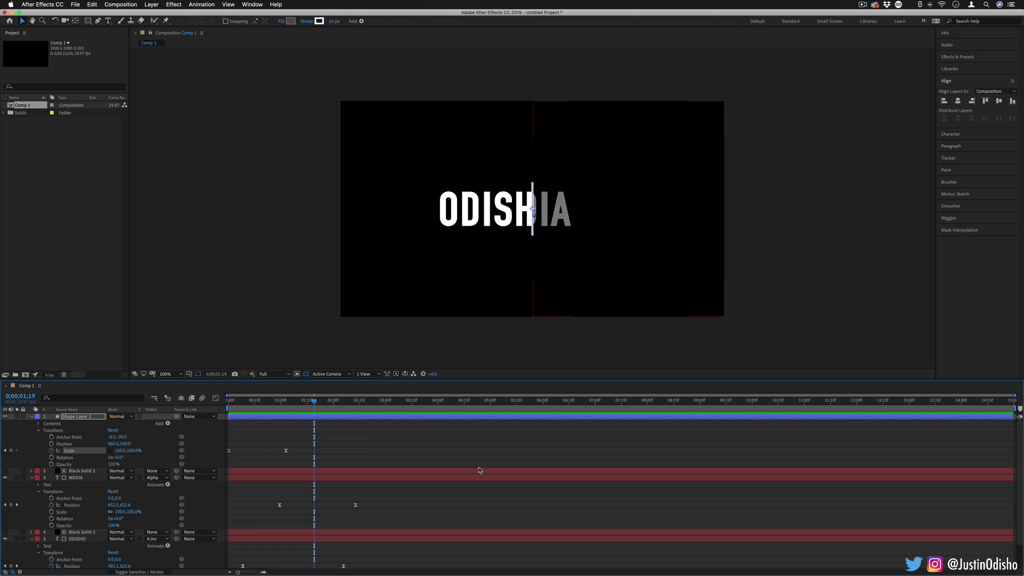
Step: Change the scale keyframes' interpolation for easing and preview the full title animation
left_click(355, 504)
right_click(229, 451)
mouse_move(272, 544)
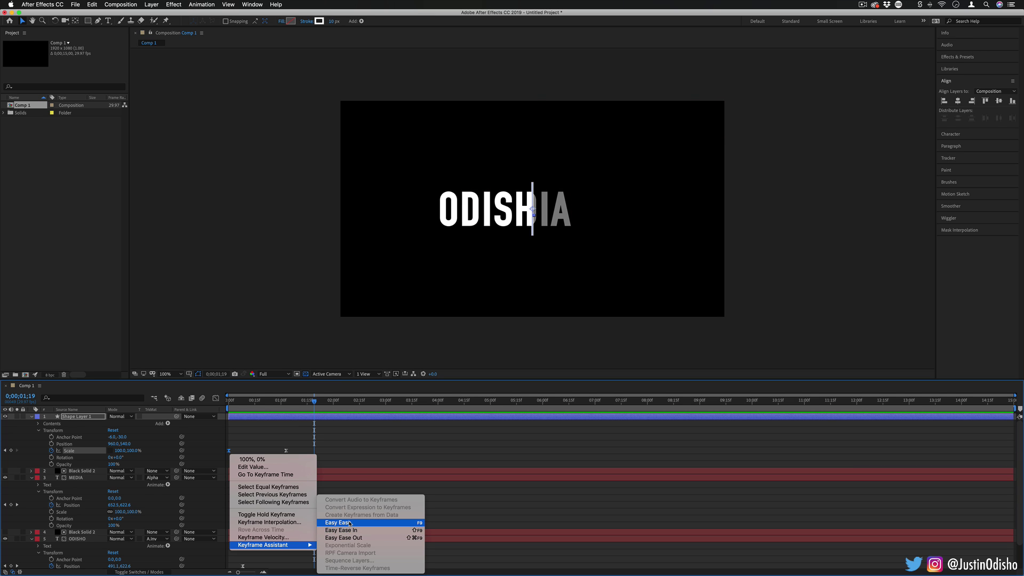
left_click(358, 437)
key("super")
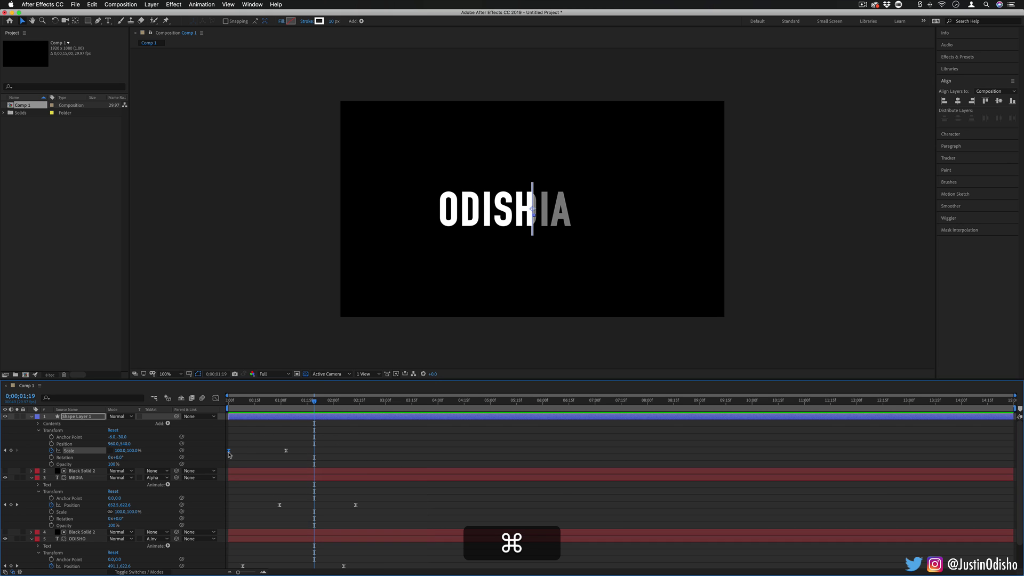
left_click(230, 451, "super")
key("j")
key("Home")
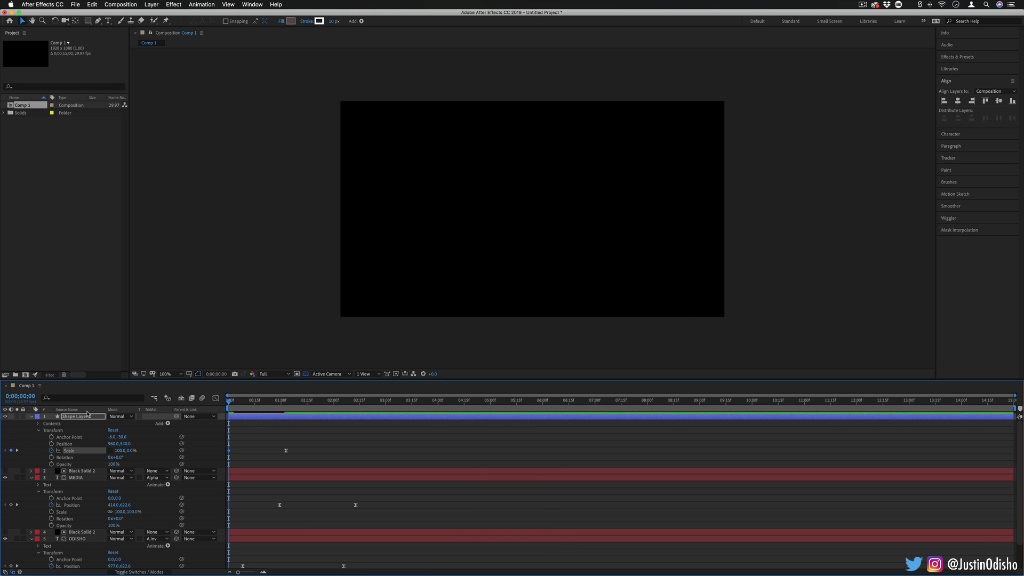
key("space")
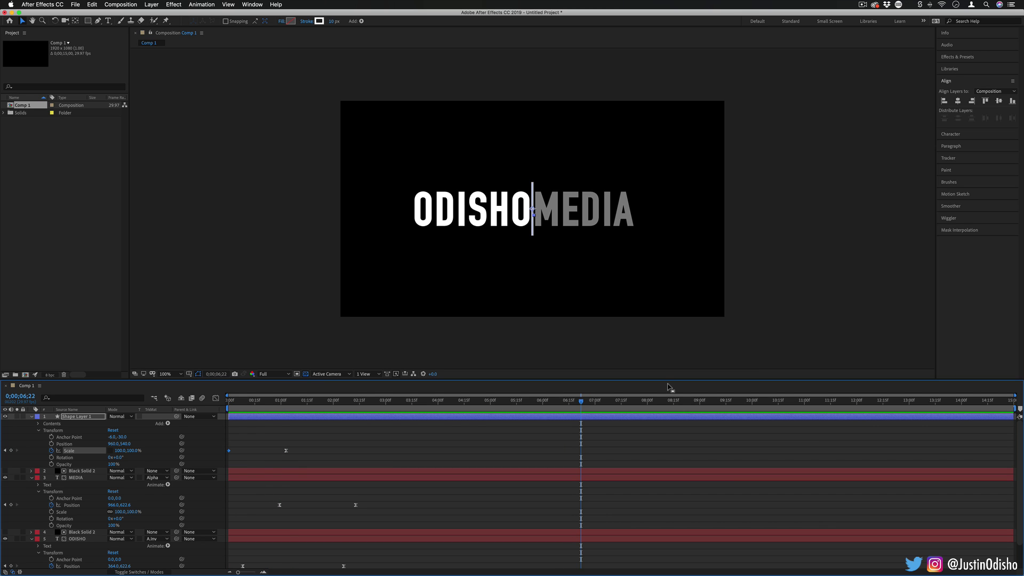
Step: Paste MEDIA's Position keyframes at 0;00;04;26 and swap their order so MEDIA slides back
left_click_drag(585, 404, 484, 433)
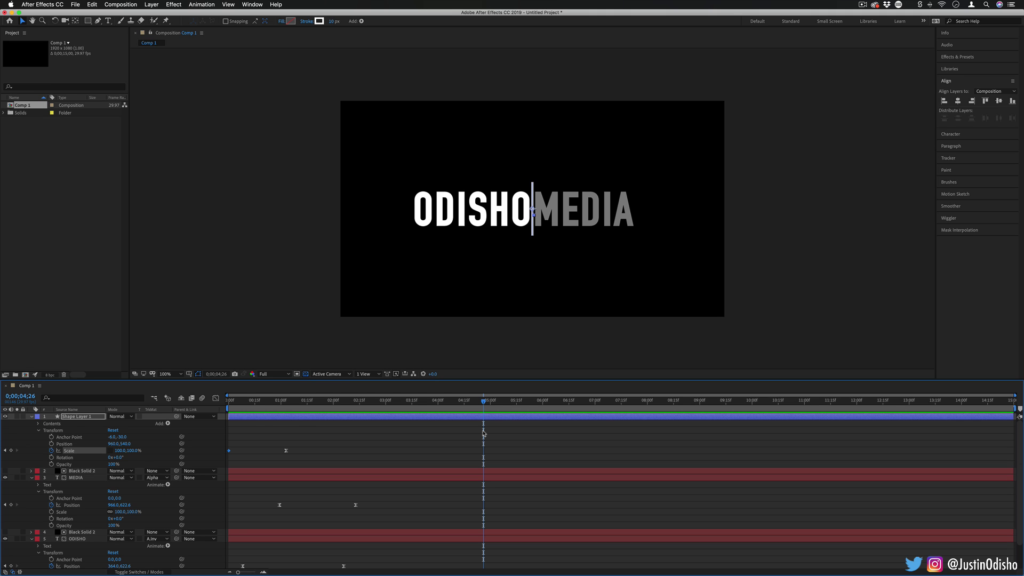
left_click_drag(386, 490, 262, 524)
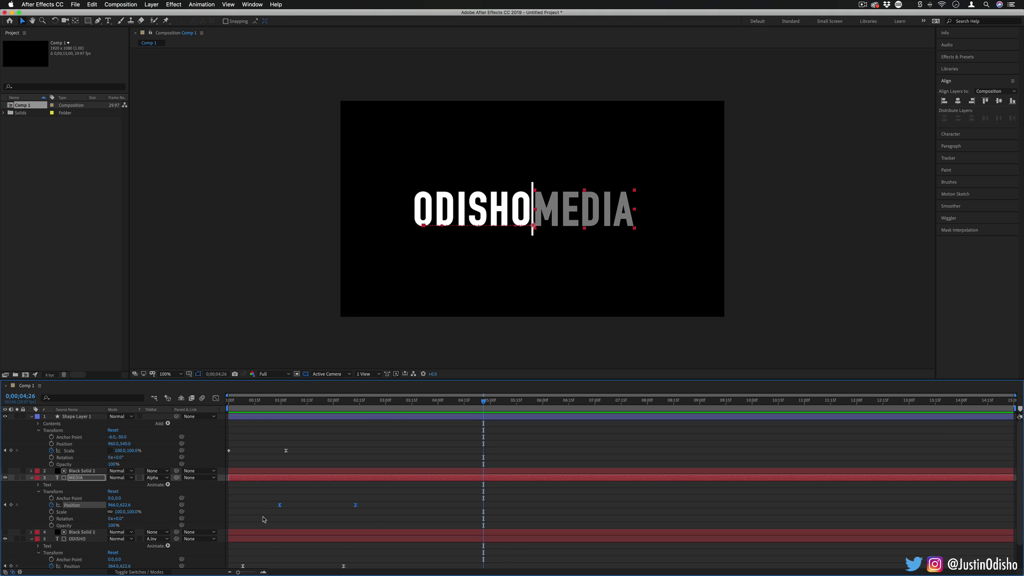
left_click(531, 503)
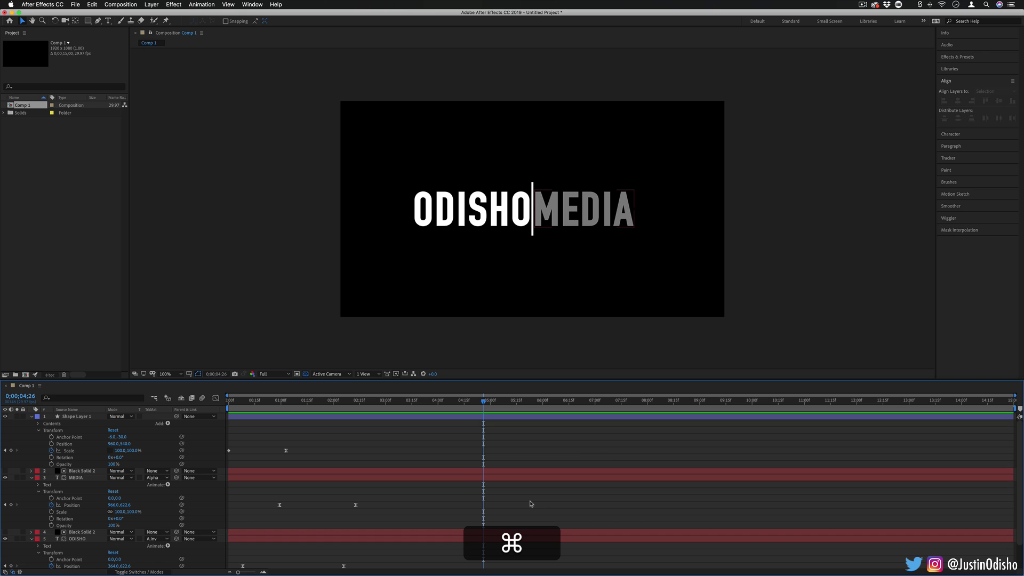
key("cmd+v")
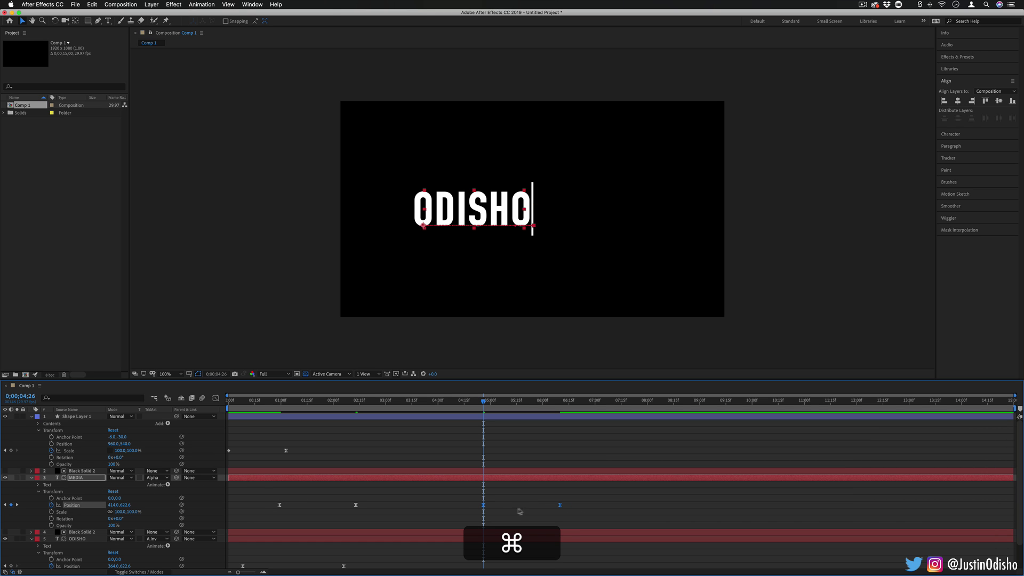
left_click(519, 512)
mouse_move(483, 505)
left_mouse_down()
mouse_move(574, 506)
mouse_move(499, 506)
left_mouse_up()
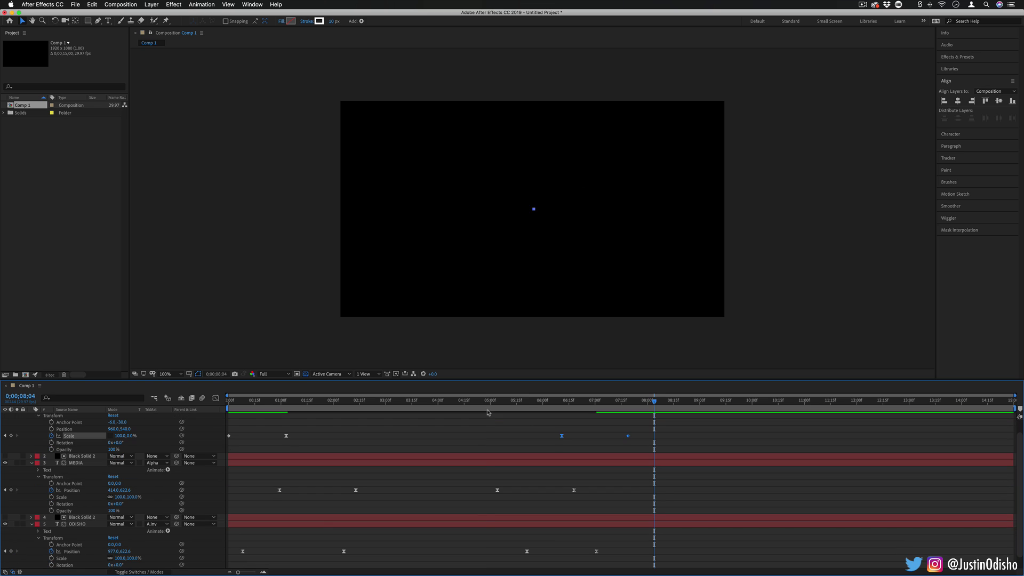
left_click(487, 412)
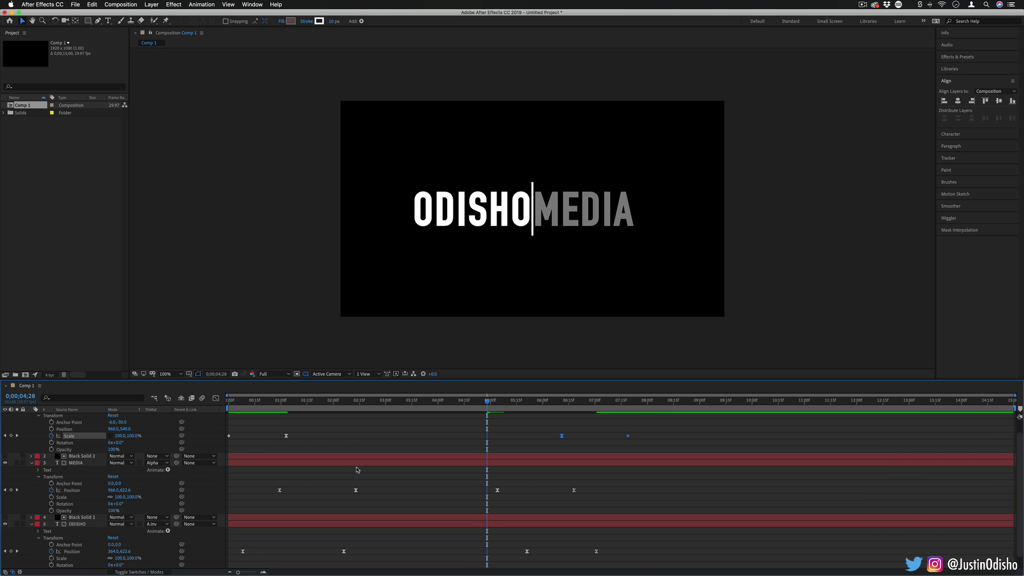
key("space")
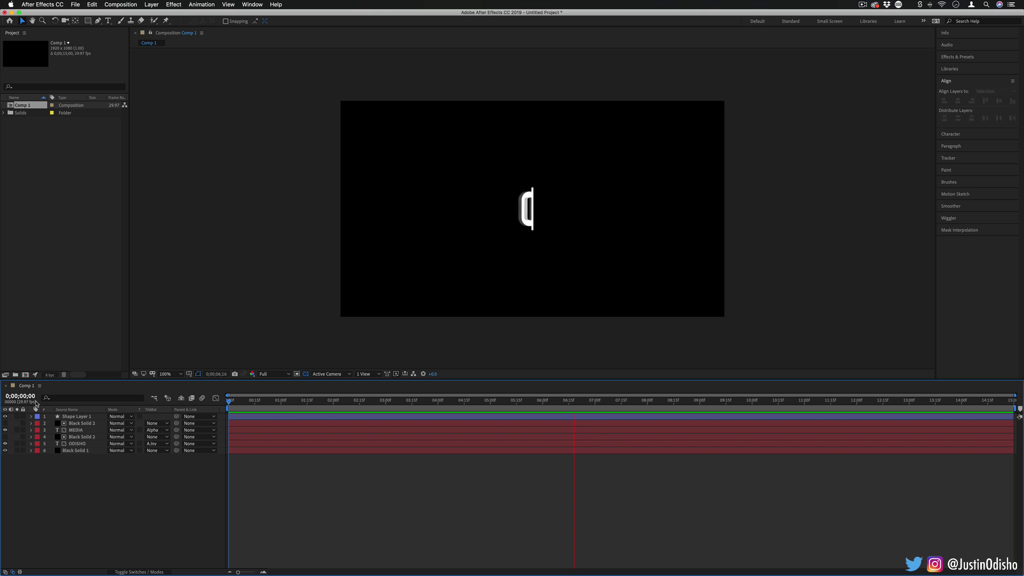
key("space")
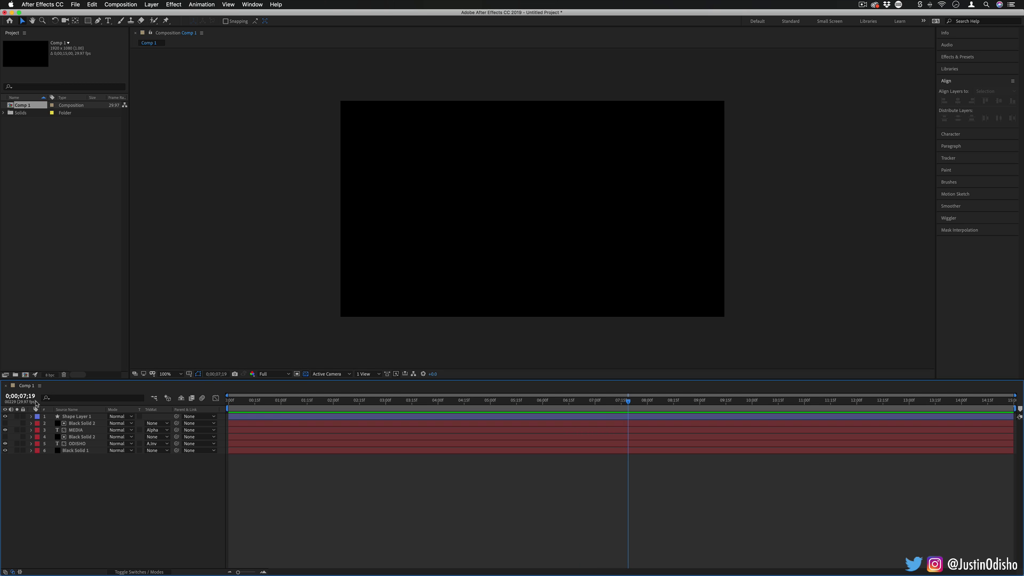